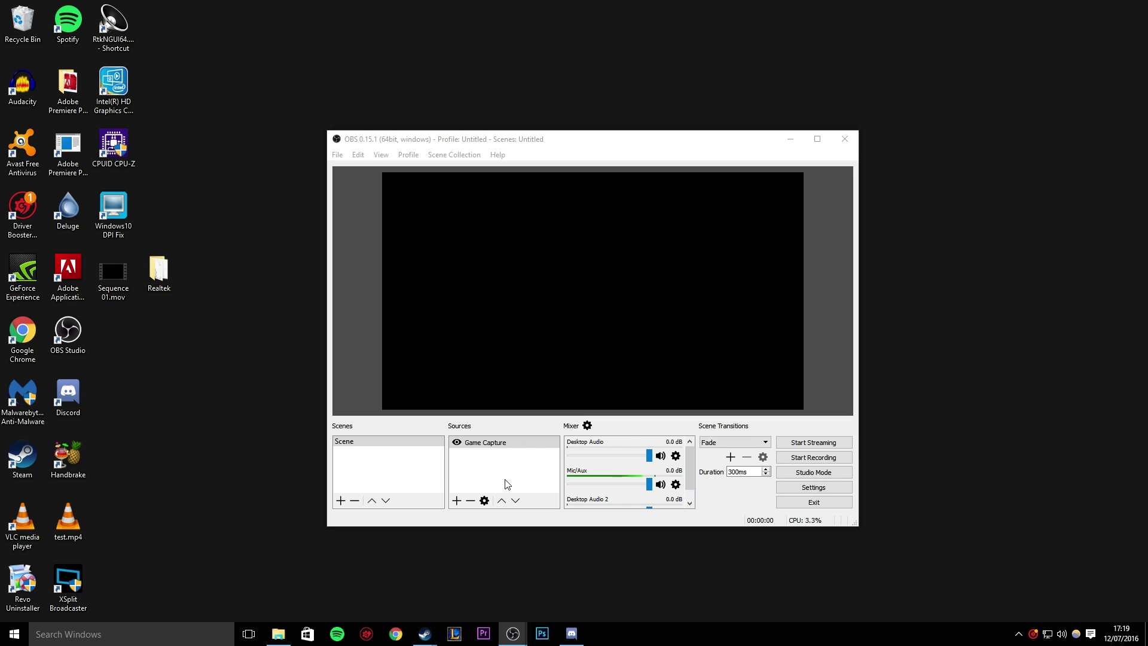
Open OBS Settings and look over the Stream and General pages
left_click(536, 167)
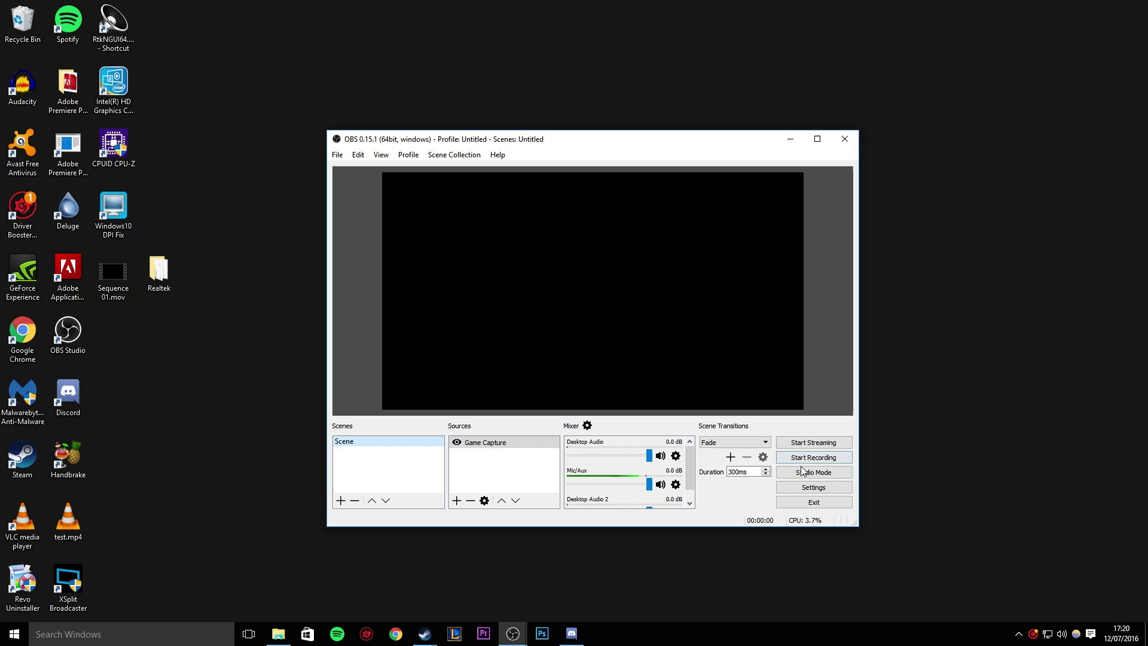
left_click(808, 491)
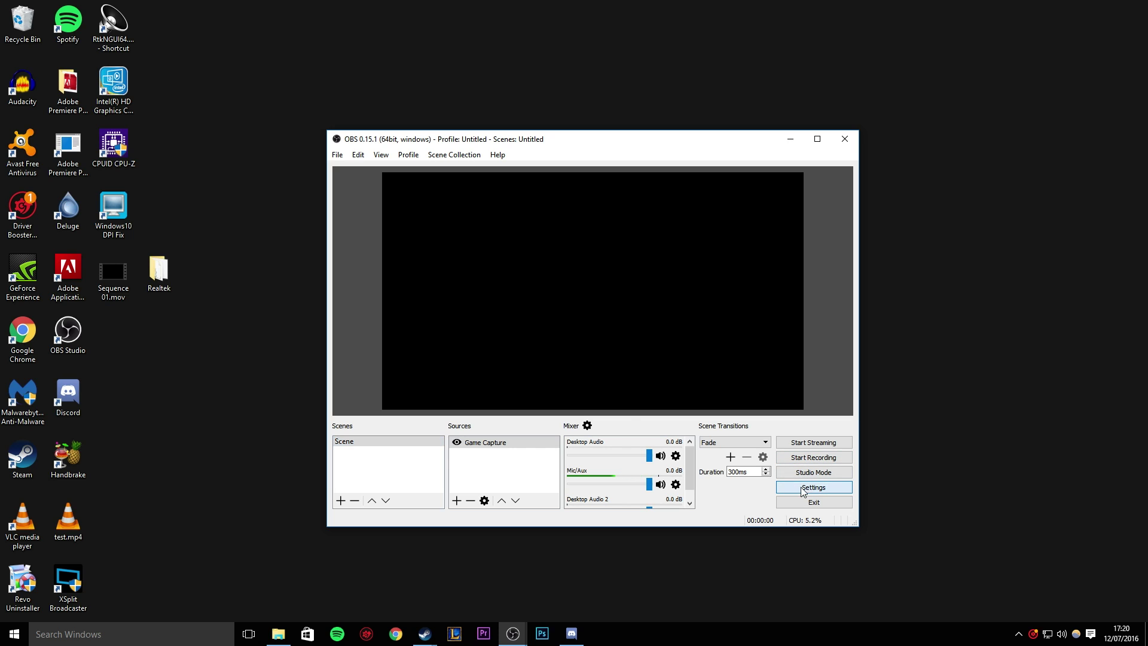
left_click(371, 192)
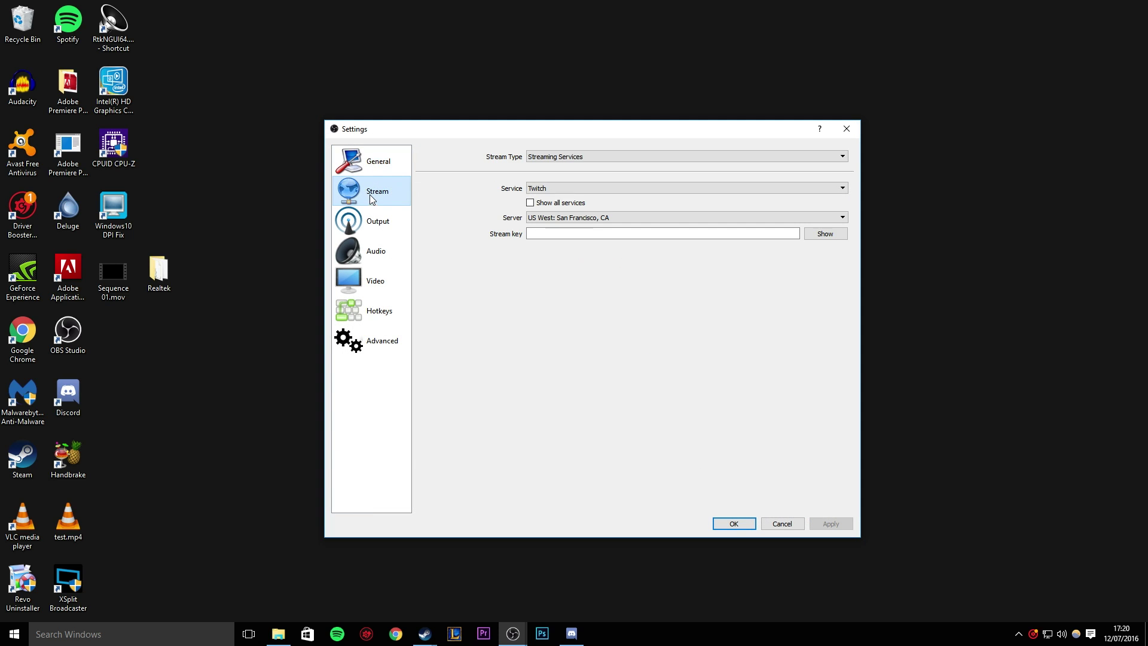
left_click(372, 168)
left_click(371, 195)
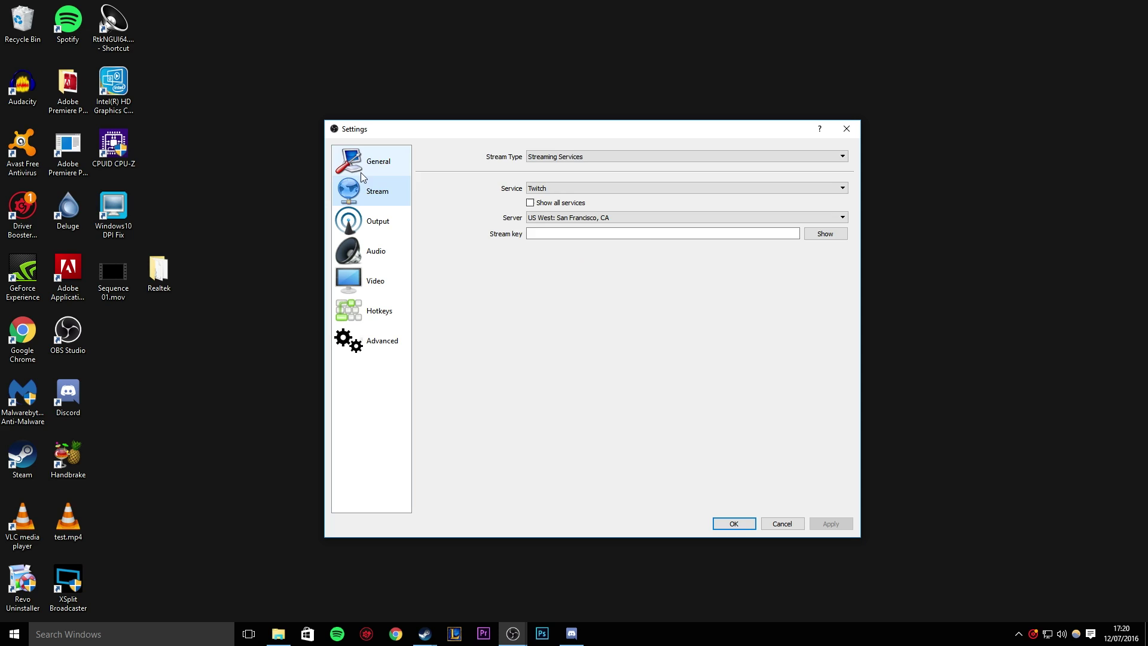
left_click(361, 171)
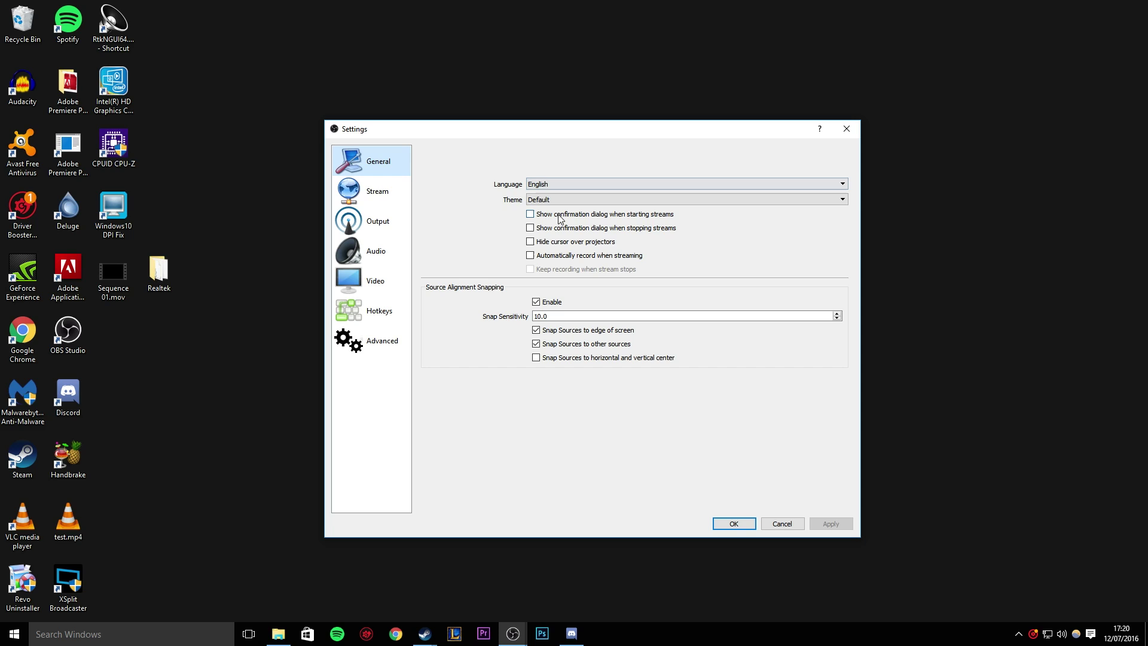
Go to Output, keep Output Mode on Advanced, and show the Recording options
left_click(387, 227)
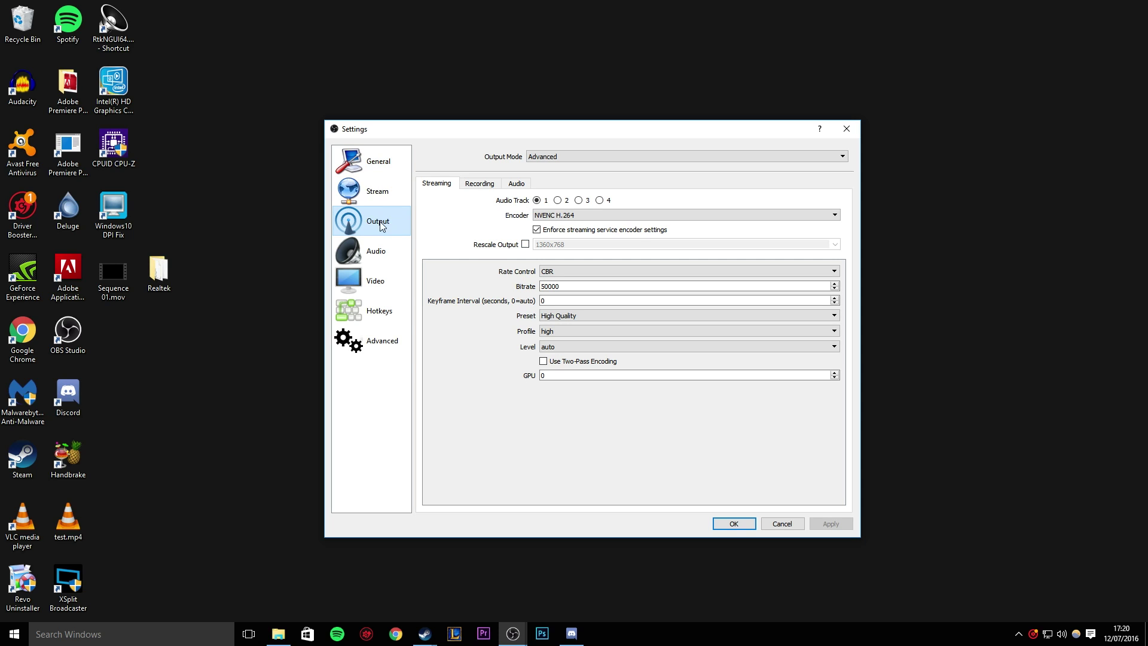
left_click(538, 157)
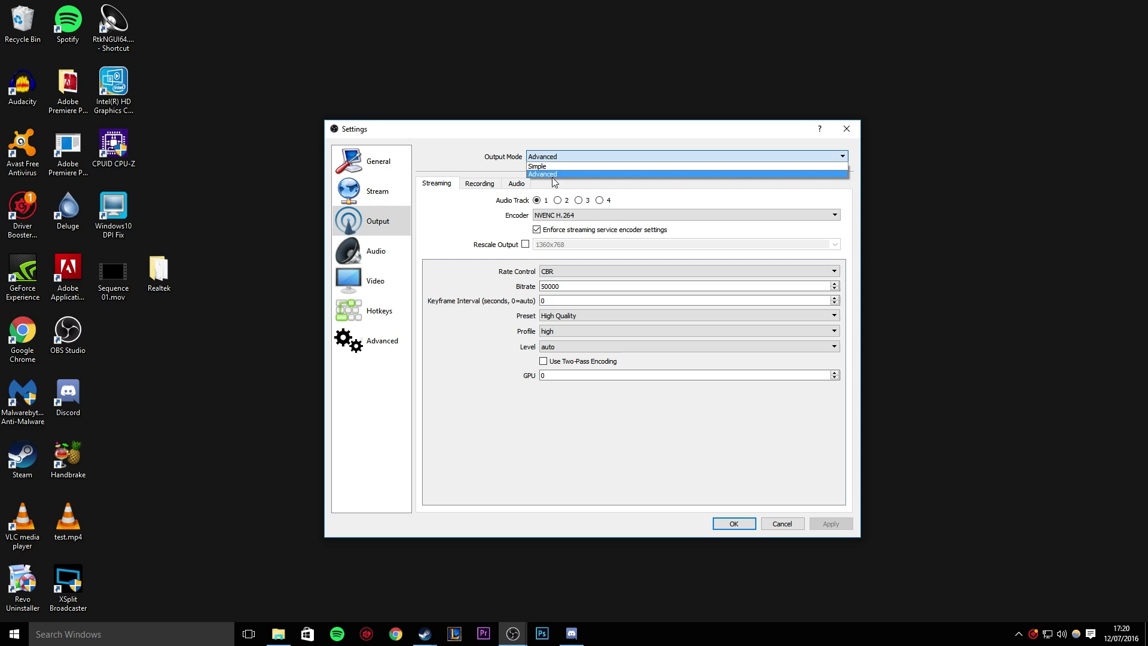
left_click(548, 154)
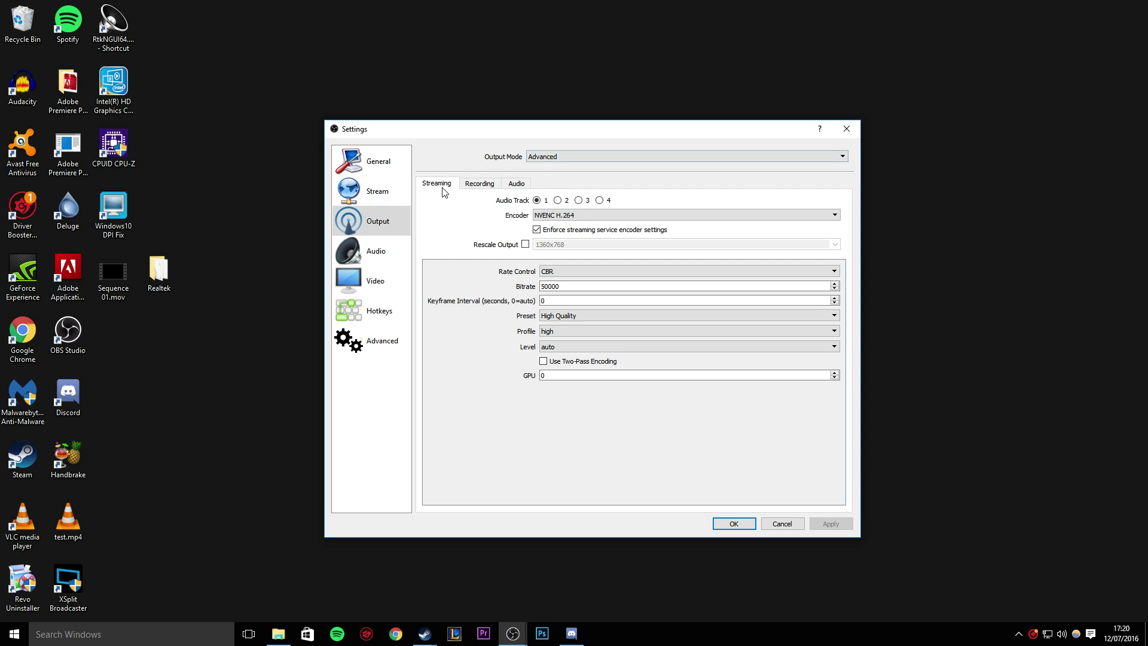
left_click(477, 185)
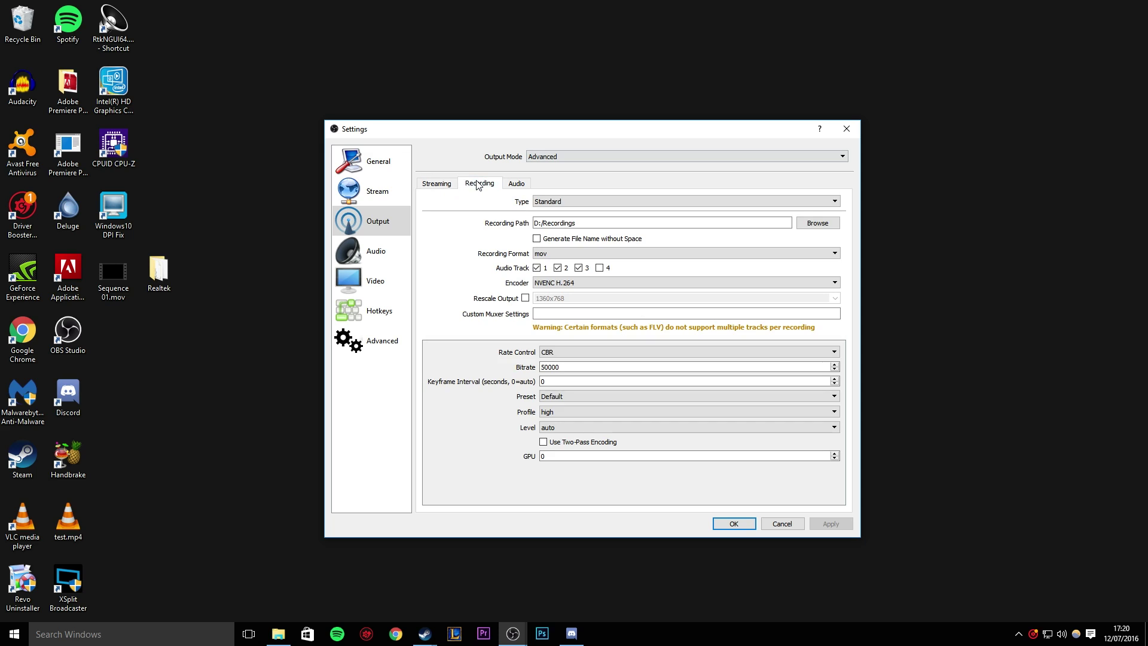
left_click(549, 202)
left_click(558, 205)
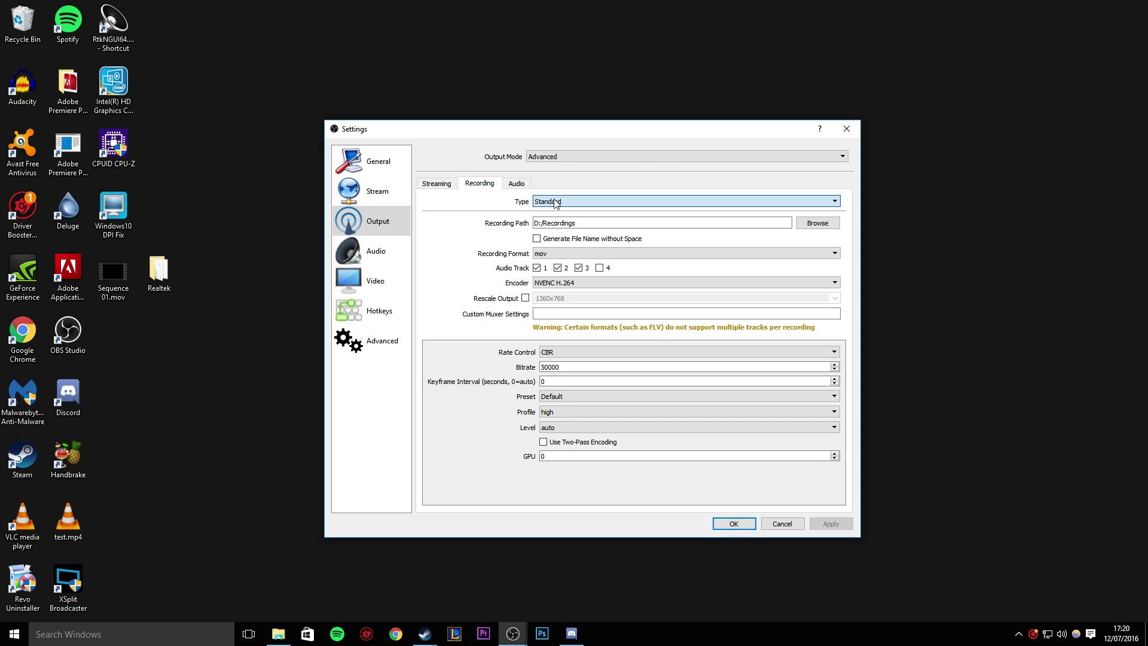
left_click(815, 223)
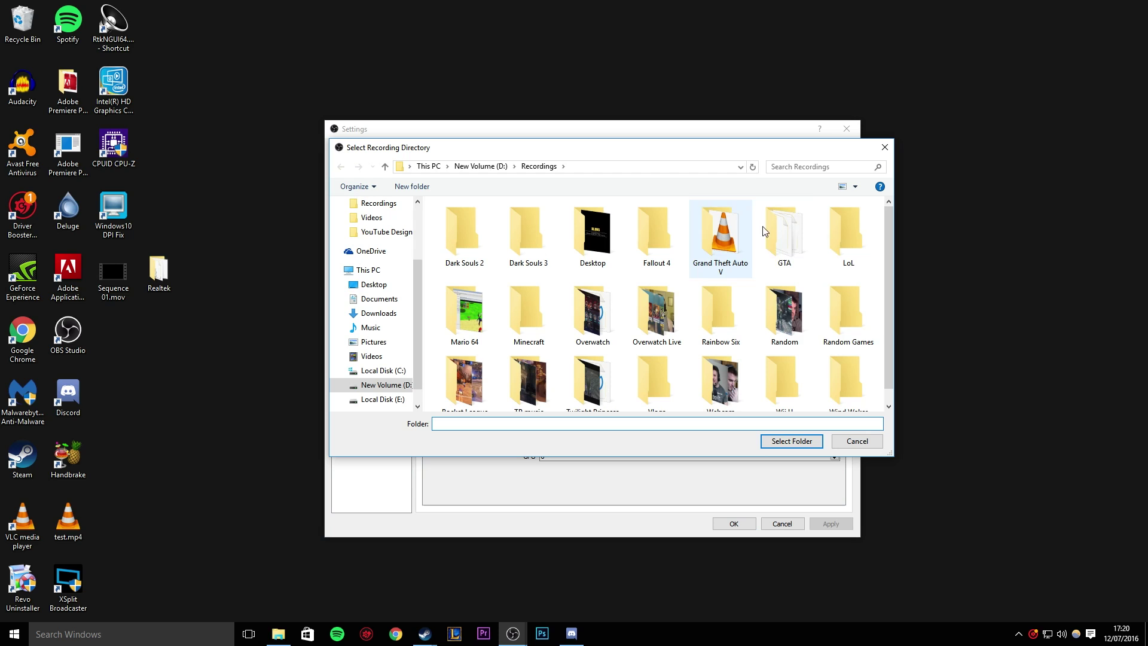
left_click(856, 442)
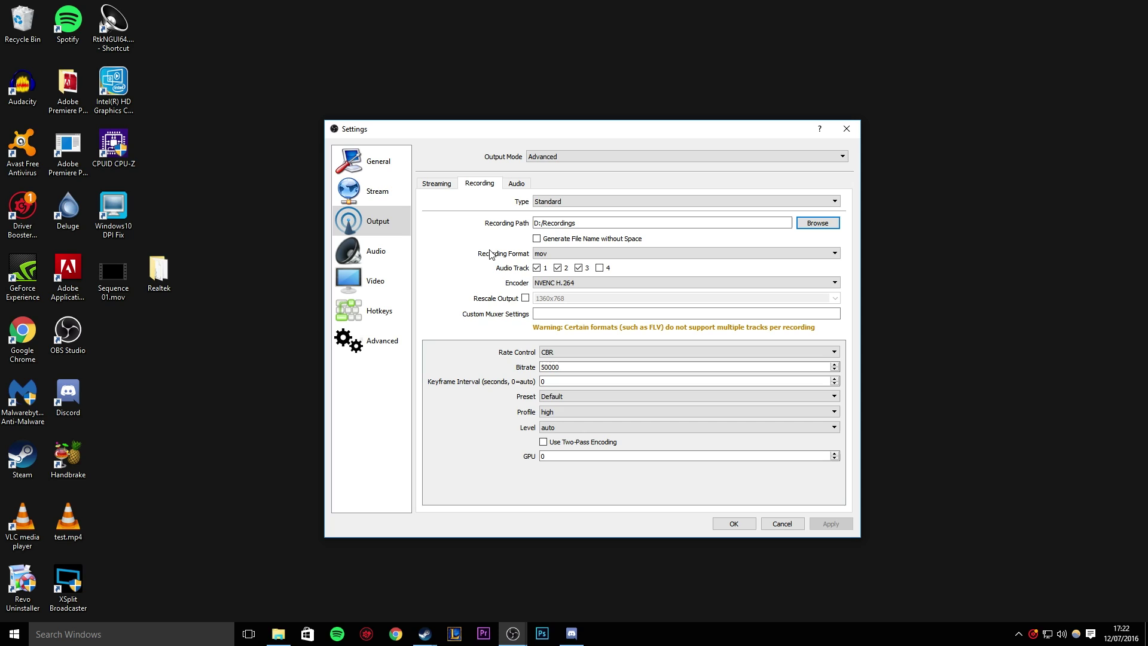
Review the flv, mp4, mov, mkv, ts and m3u8 recording formats, keeping mov selected
left_click(559, 254)
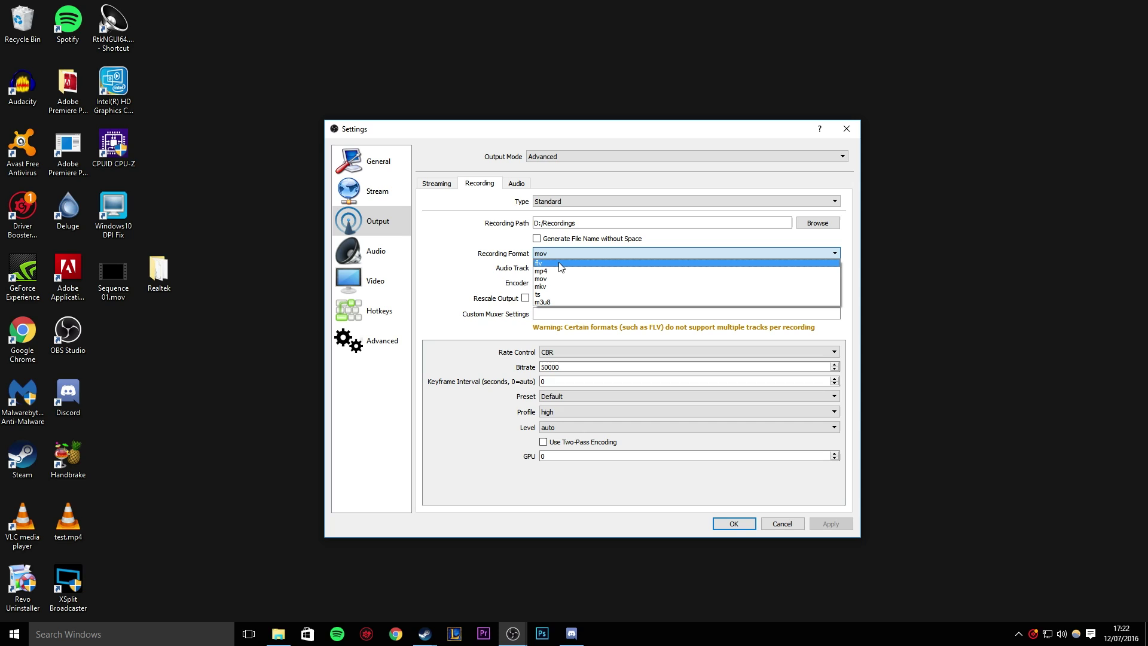
left_click(551, 255)
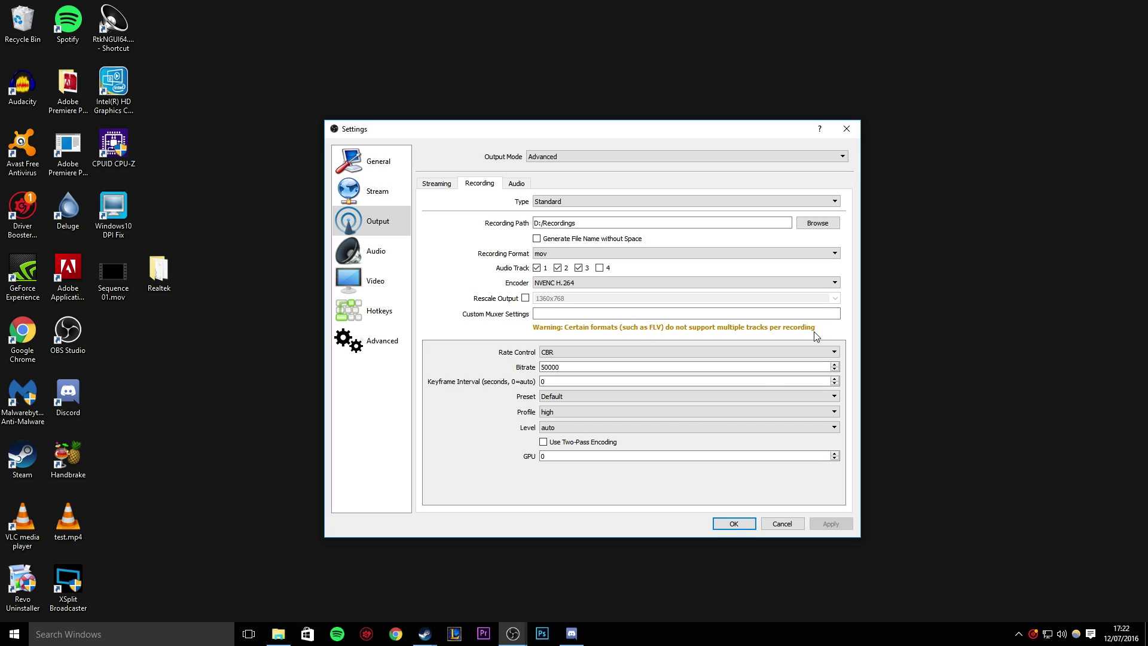
left_click(571, 254)
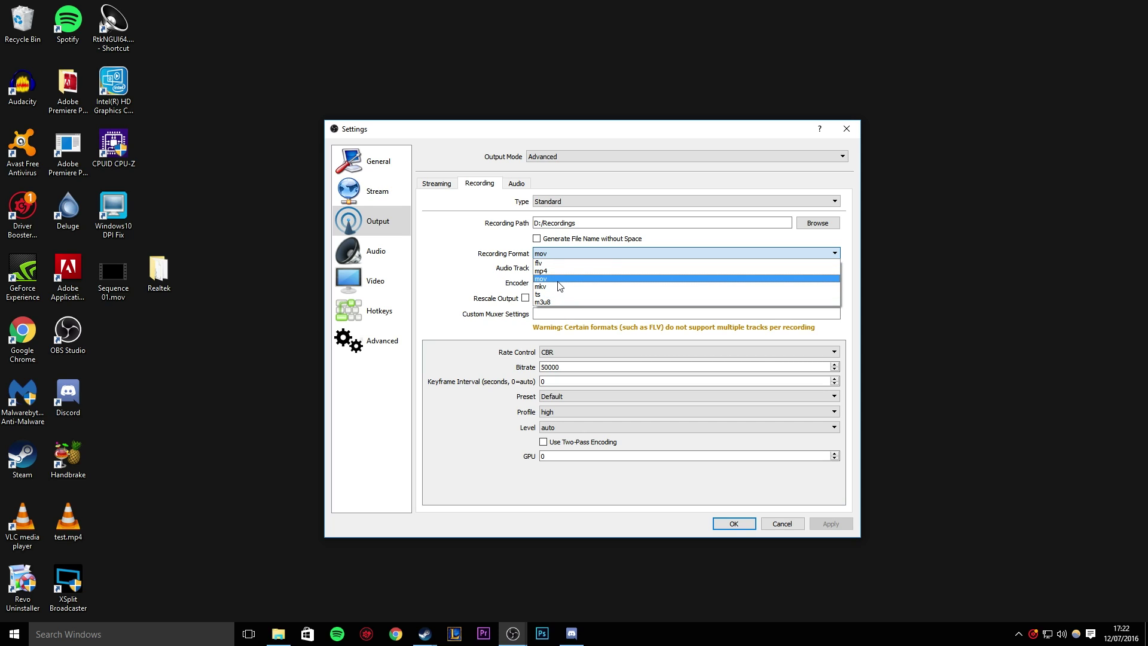
left_click(544, 254)
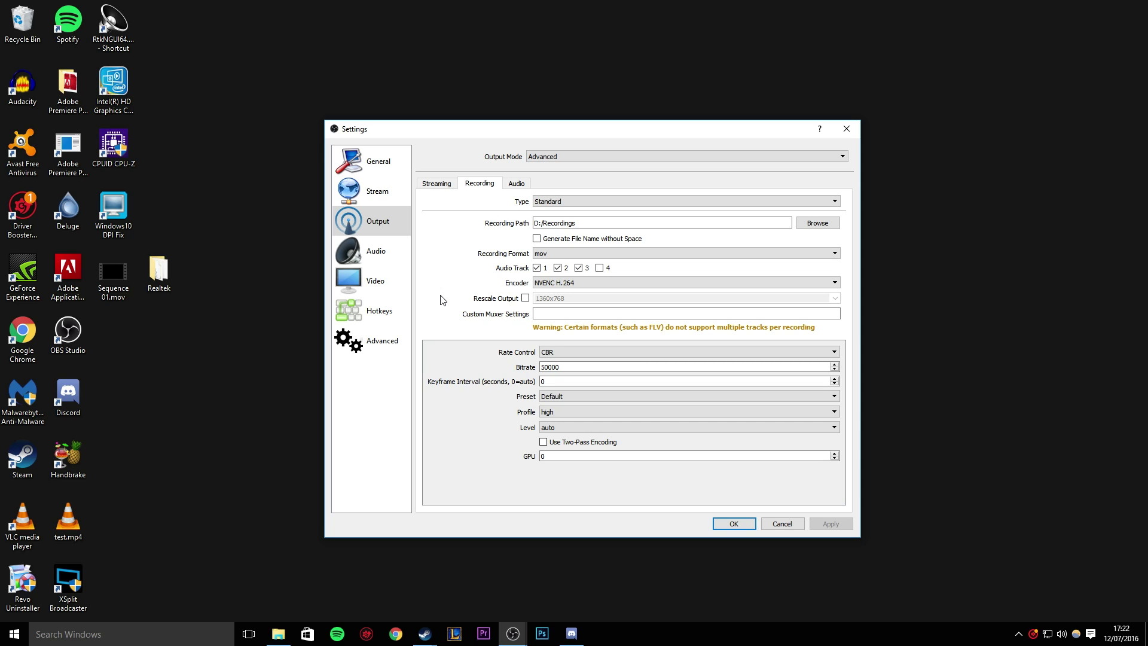
left_click(597, 254)
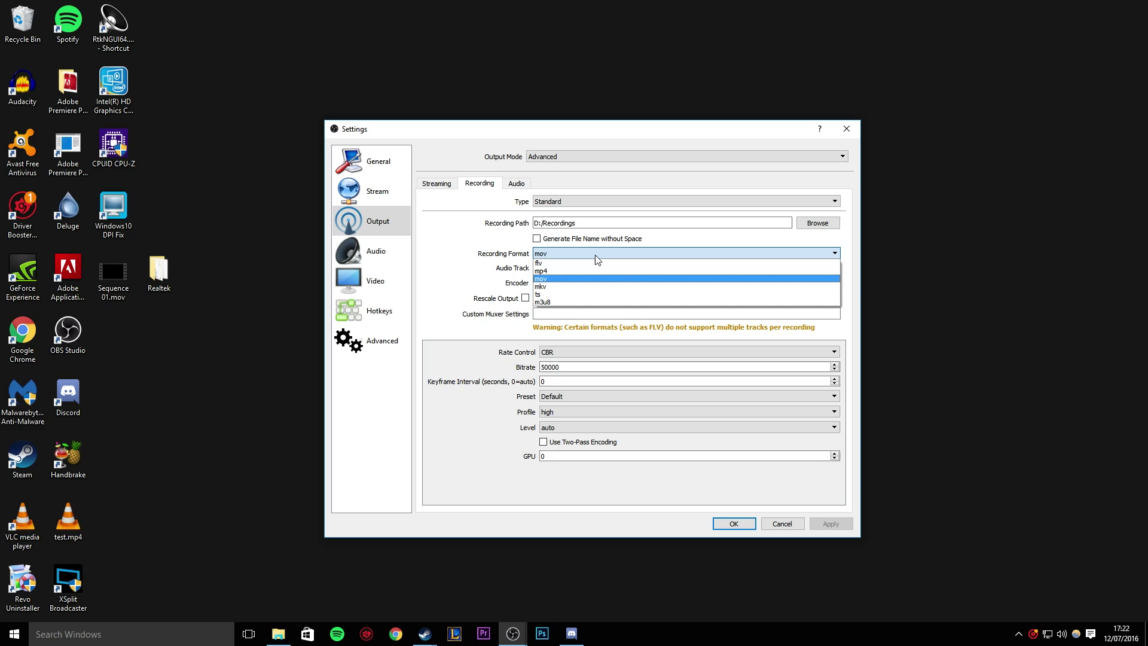
Close the Recording Format list with mov still selected
left_click(562, 256)
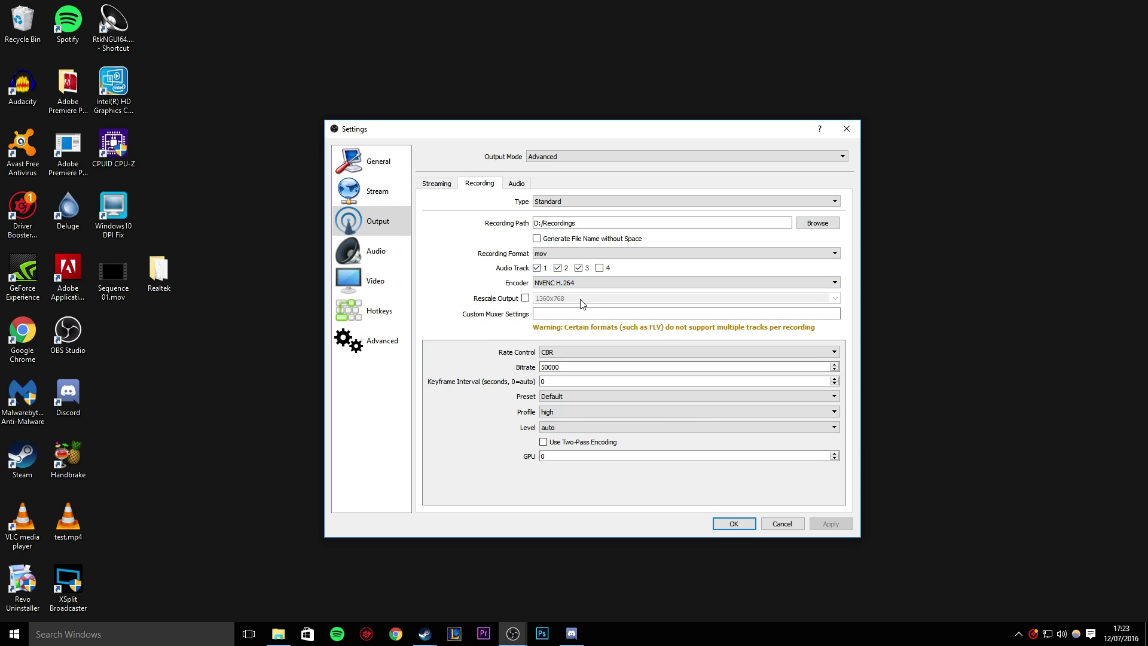
Select NVENC H.264 as the recording encoder
left_click(573, 284)
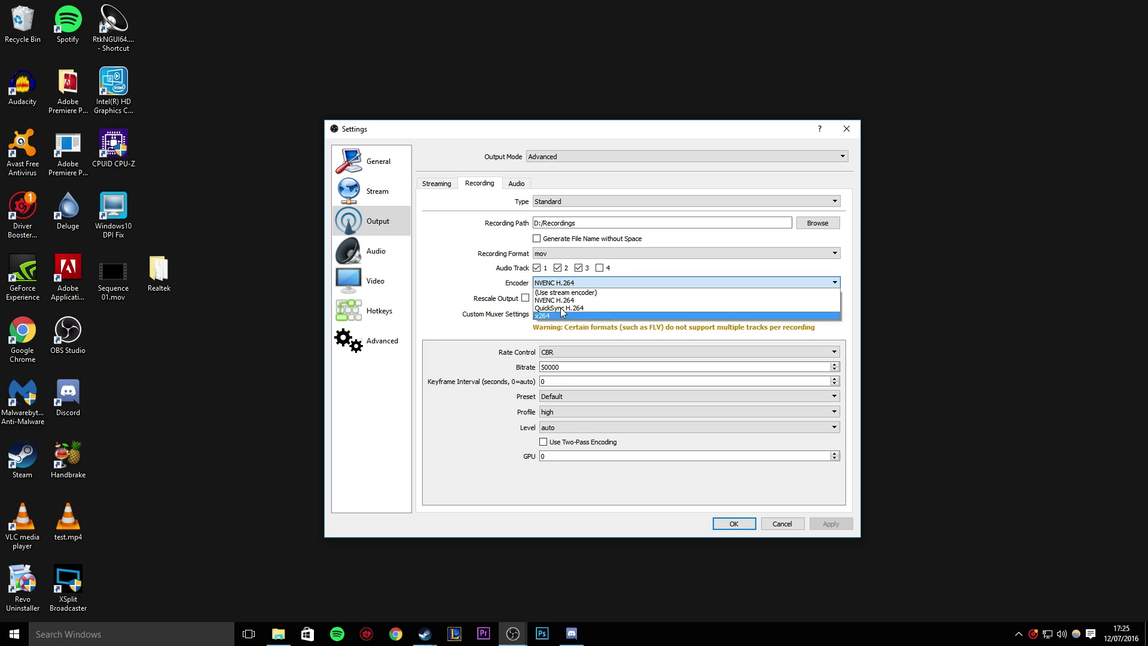
left_click(564, 281)
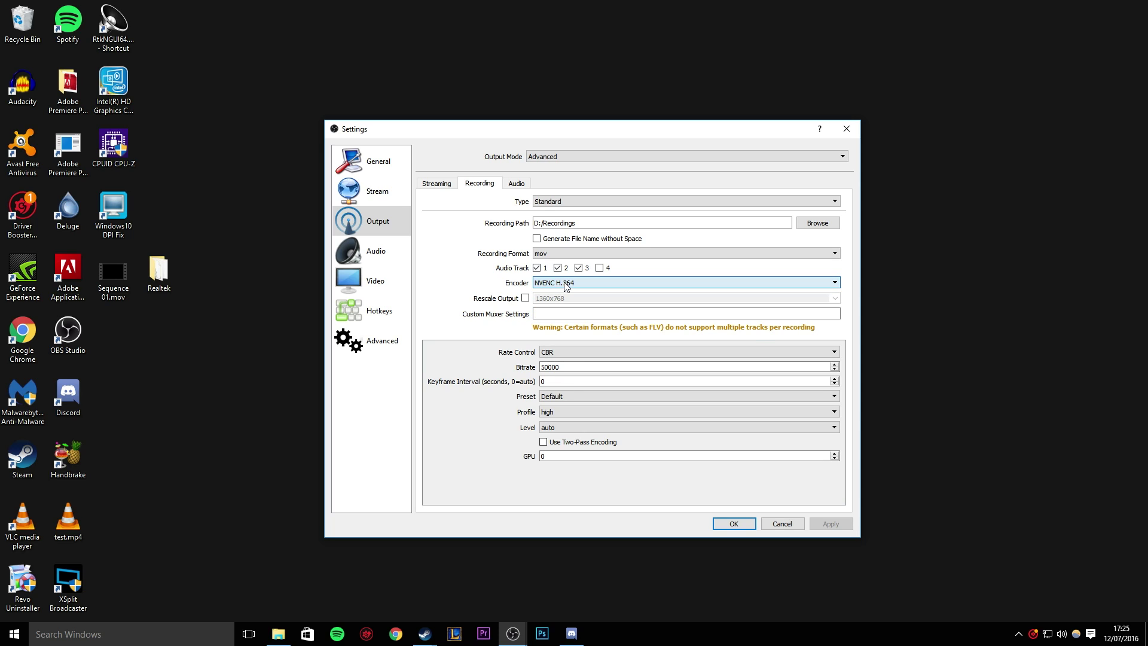
left_click(562, 354)
left_click(559, 349)
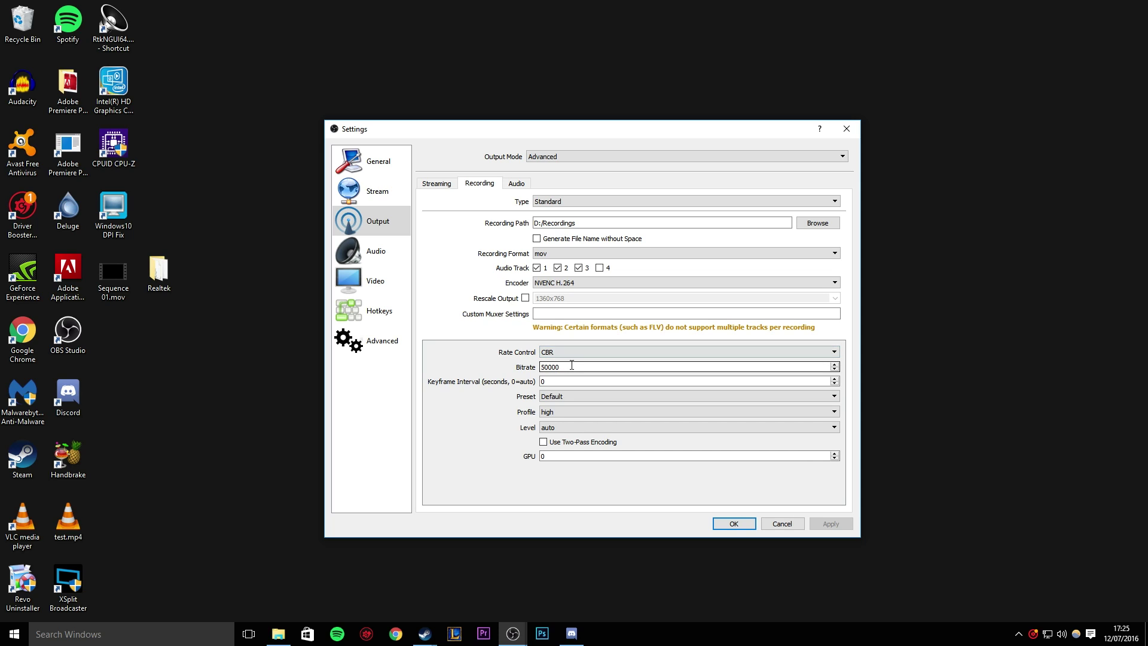
left_click_drag(568, 366, 526, 367)
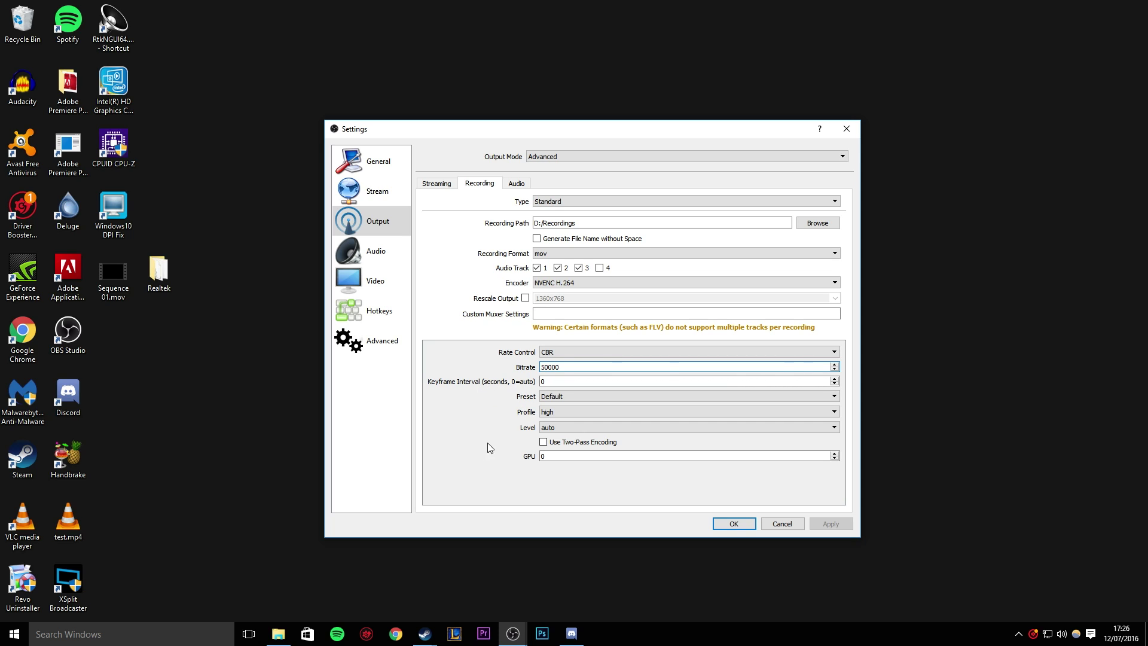
left_click(558, 397)
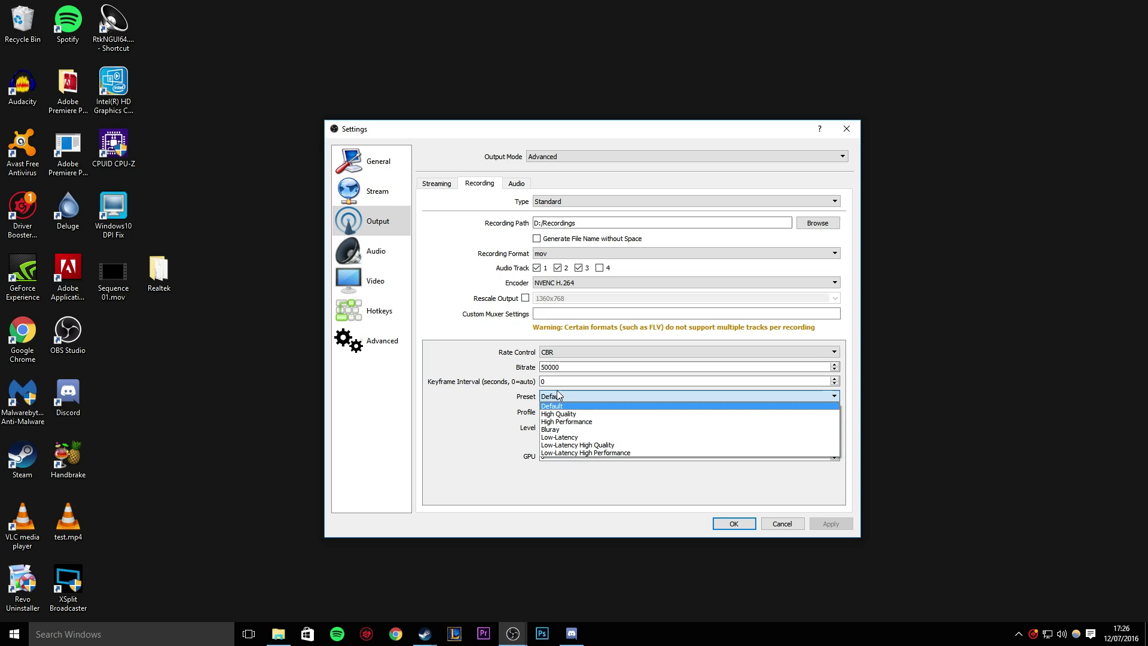
left_click(560, 406)
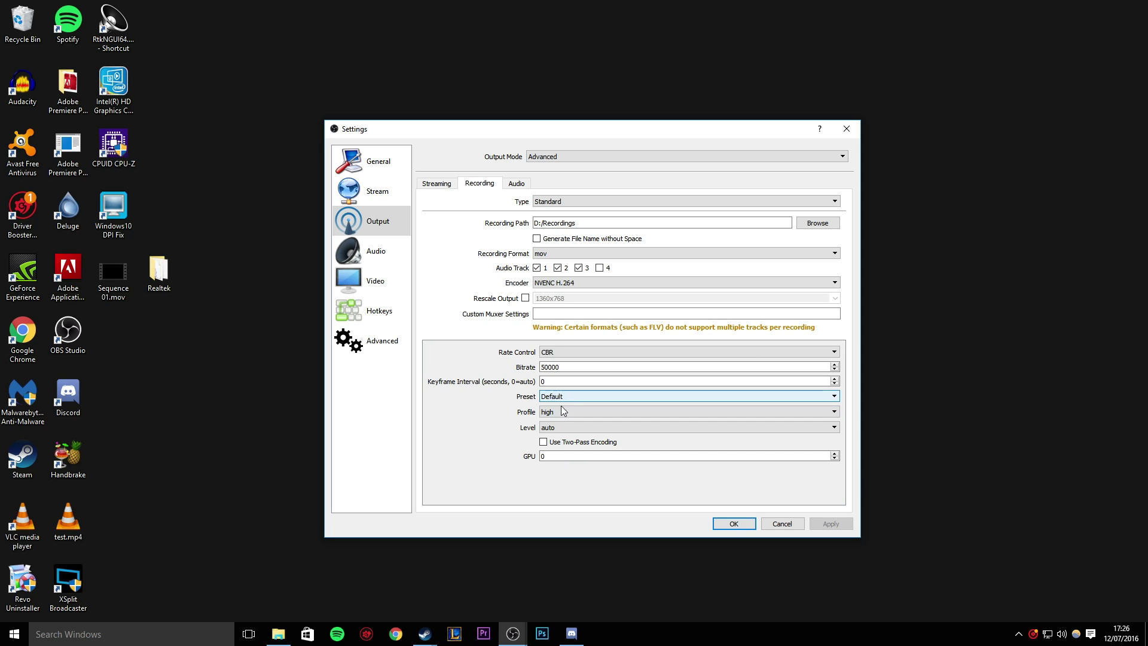
left_click(561, 414)
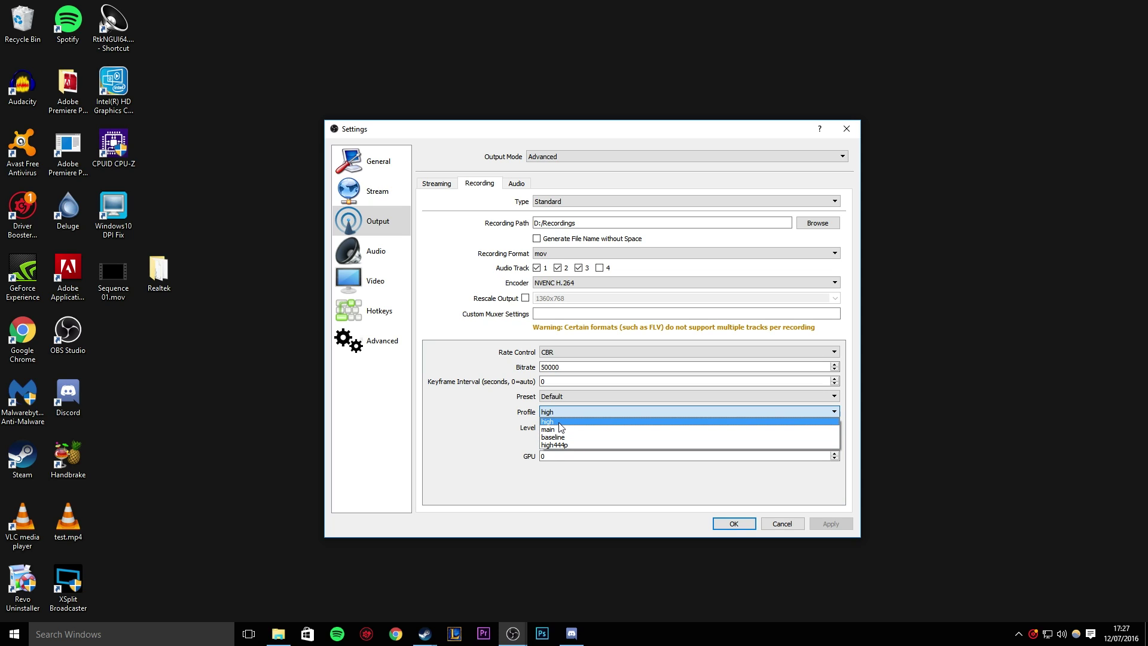
Keep the NVENC profile at high and the encoding level at auto
key("Escape")
left_click(571, 432)
left_click(565, 429)
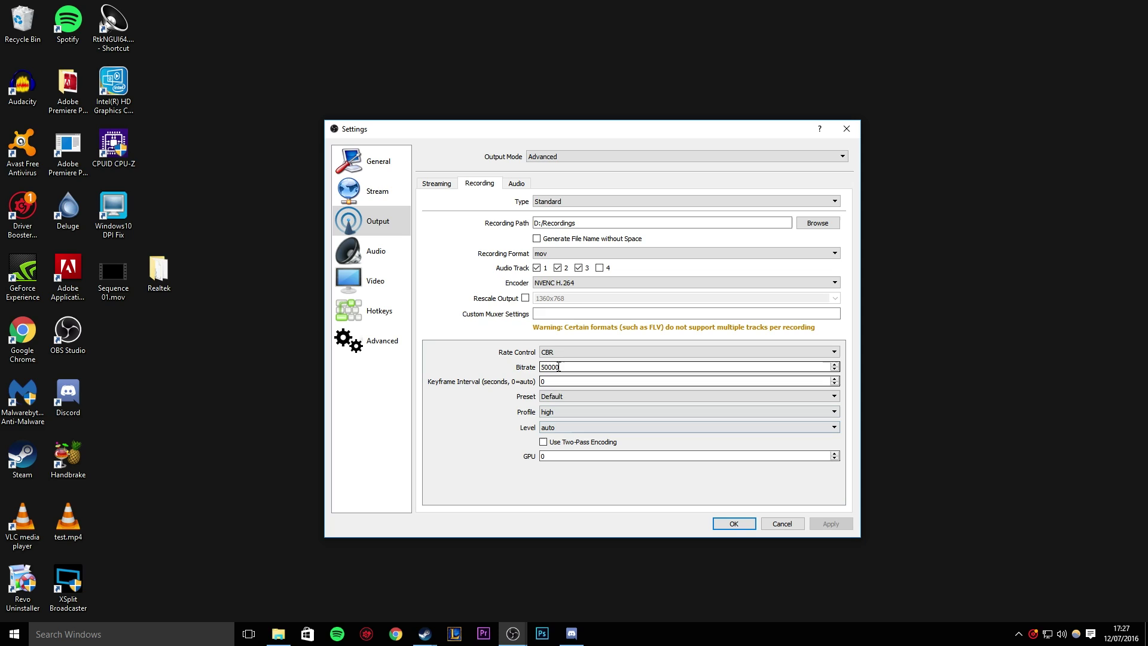
On the Output Audio tab, keep Track 1's bitrate at 320, matching tracks 2–4
left_click(517, 184)
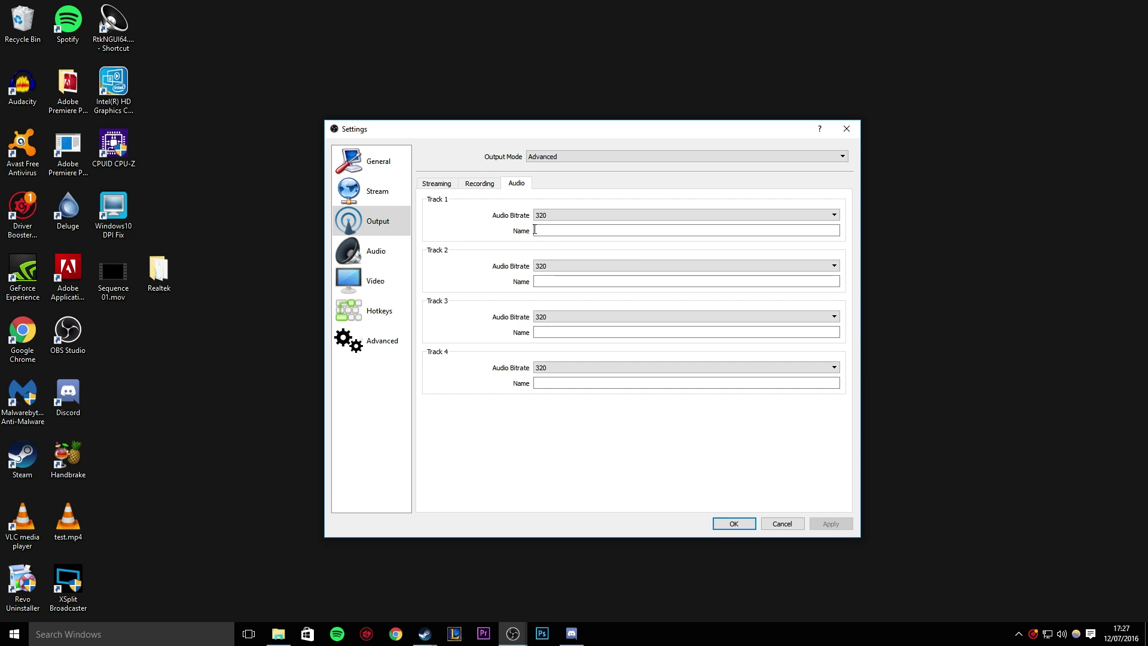
left_click(541, 216)
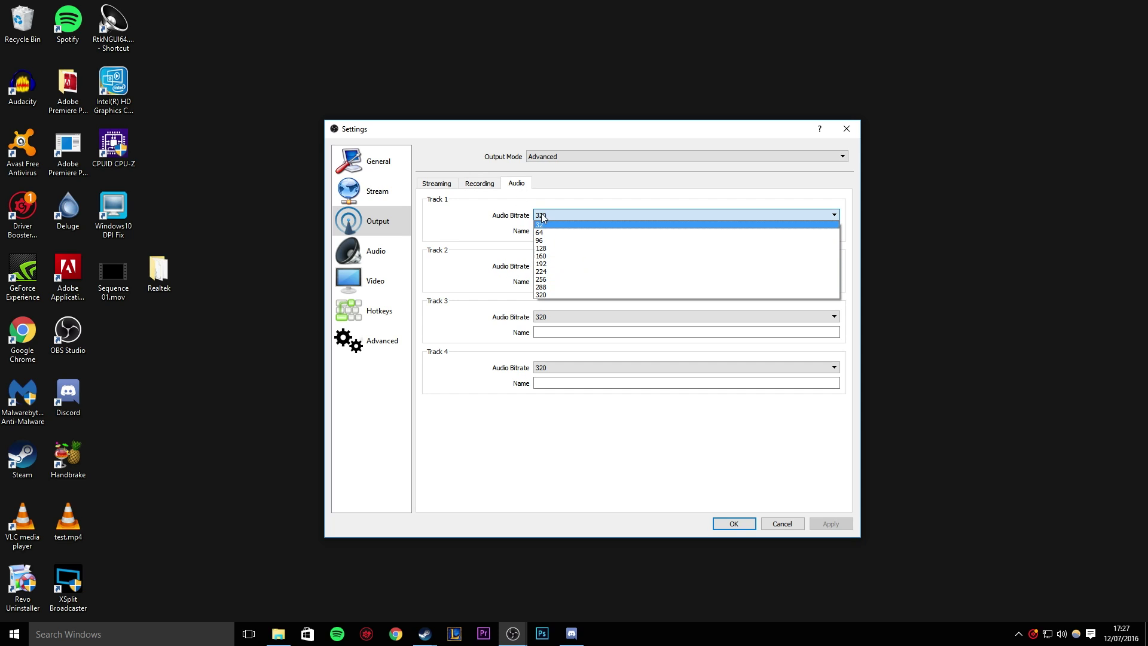
left_click(545, 294)
left_click(545, 216)
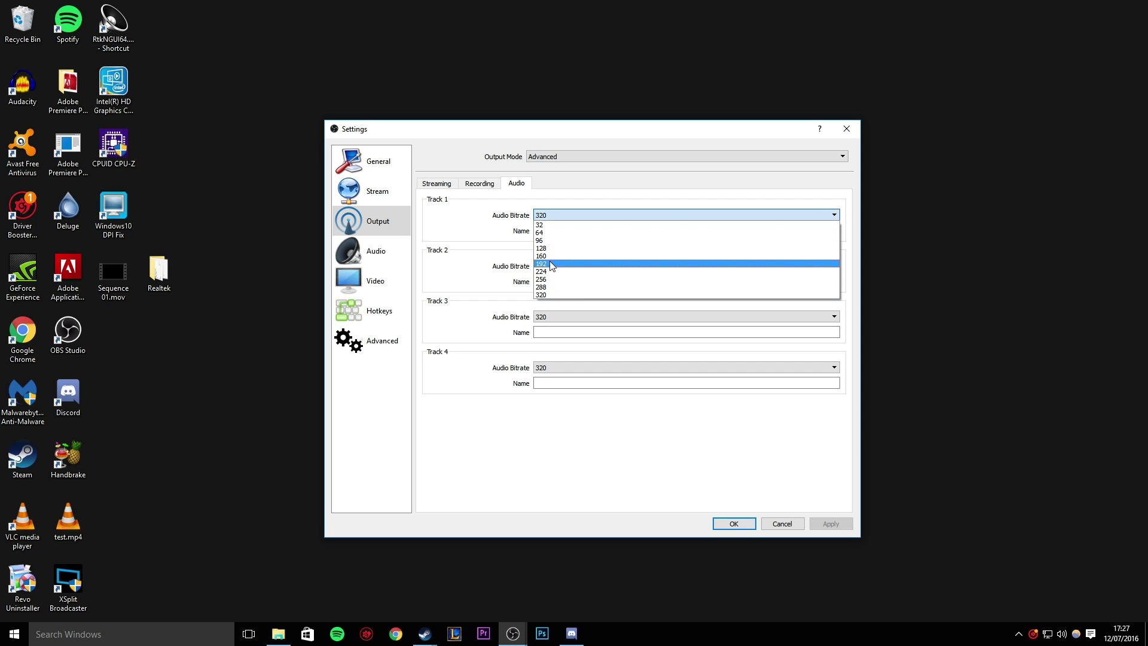
left_click(556, 215)
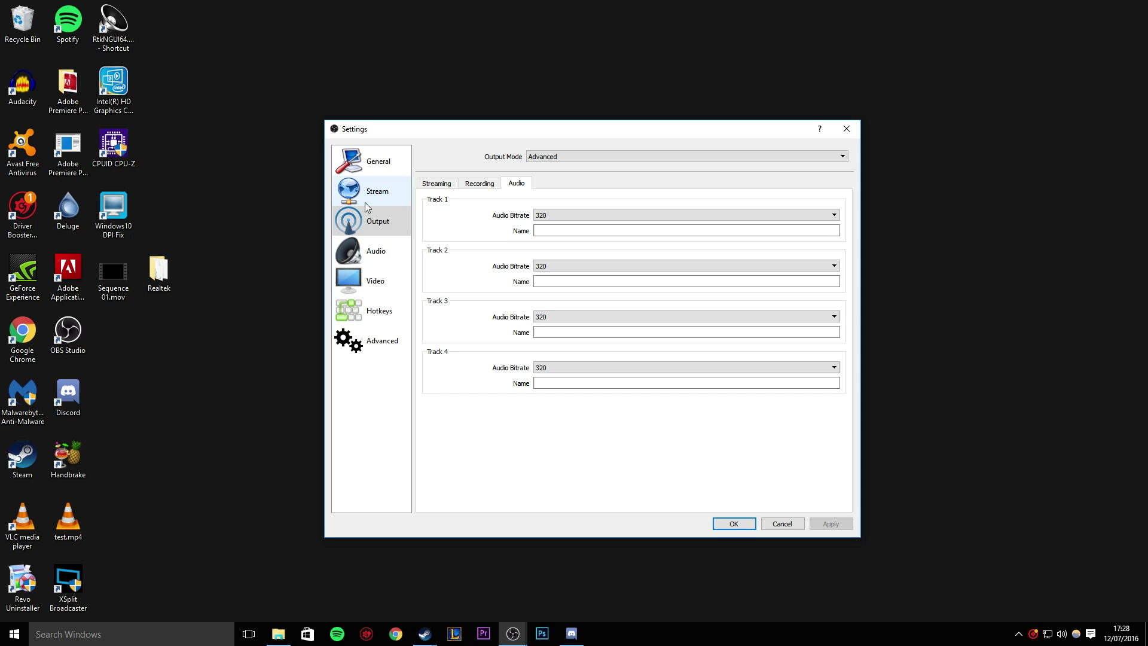
On the Audio settings page, keep the sample rate at 48khz
left_click(374, 248)
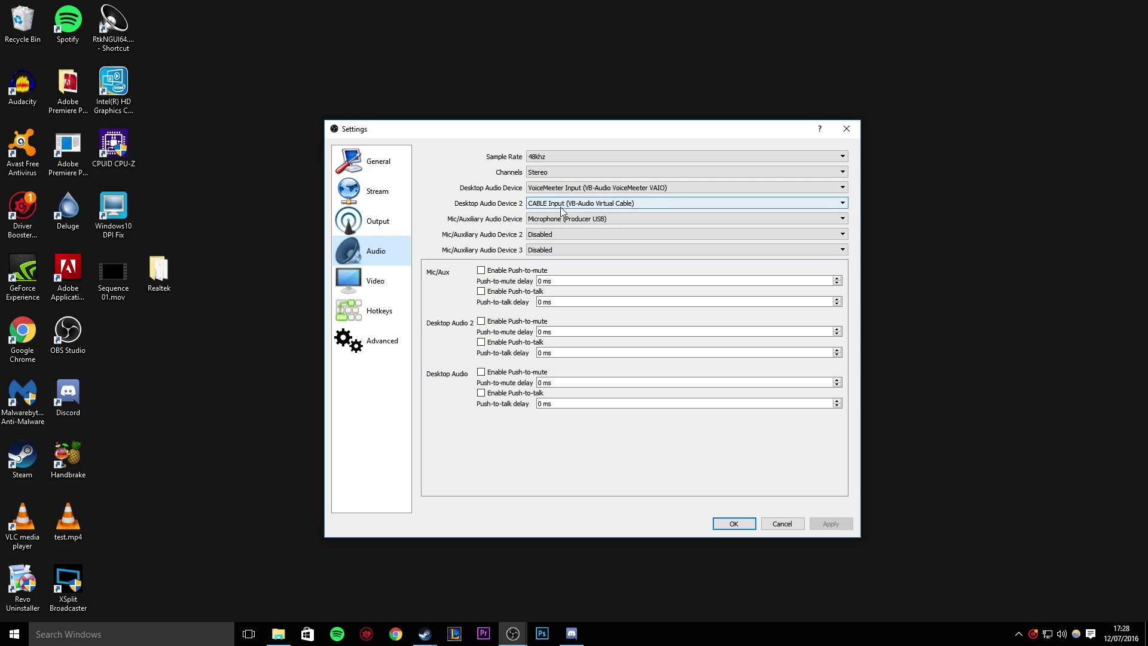
left_click(562, 158)
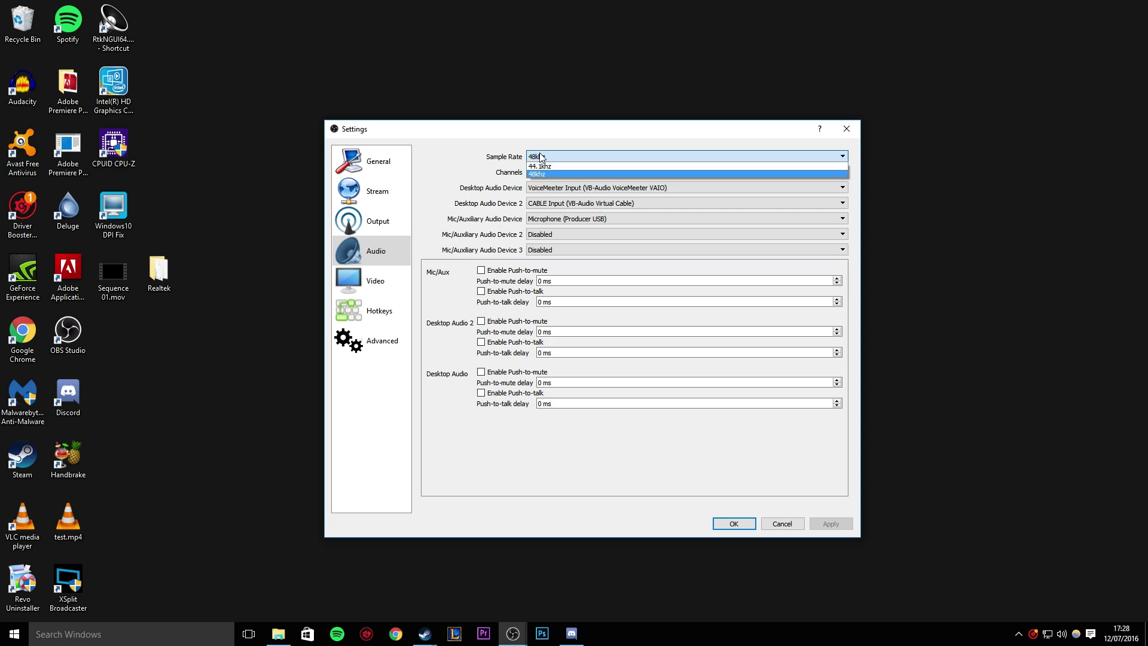
left_click(541, 158)
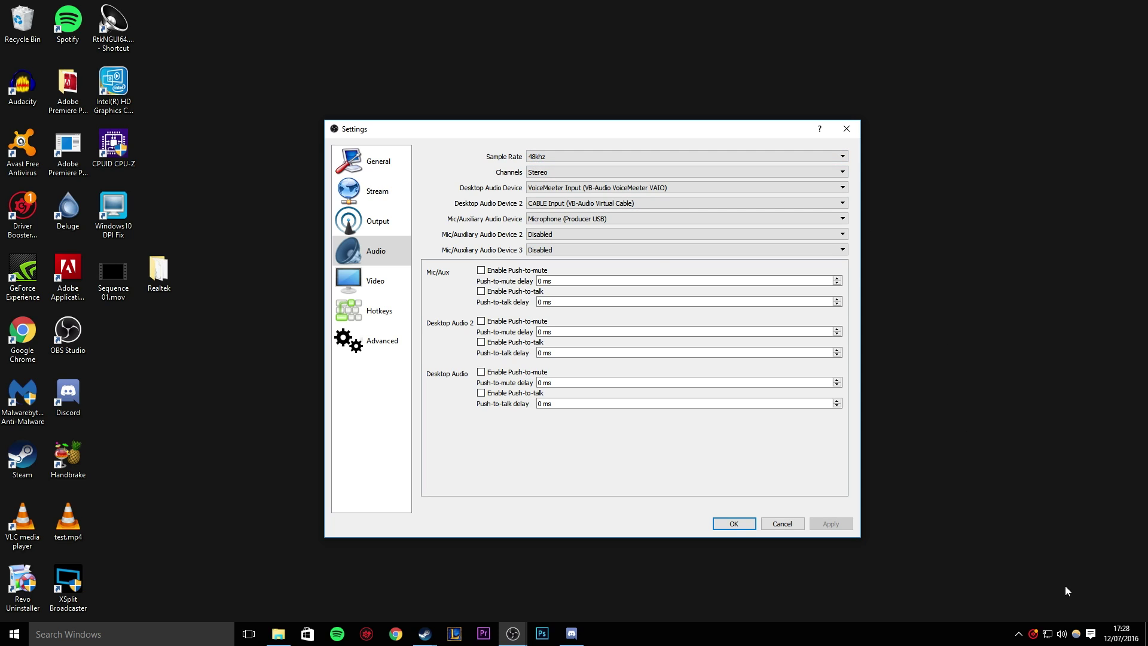
Check the Windows sound devices, confirm 48khz and Stereo, then show the Video page
right_click(1061, 634)
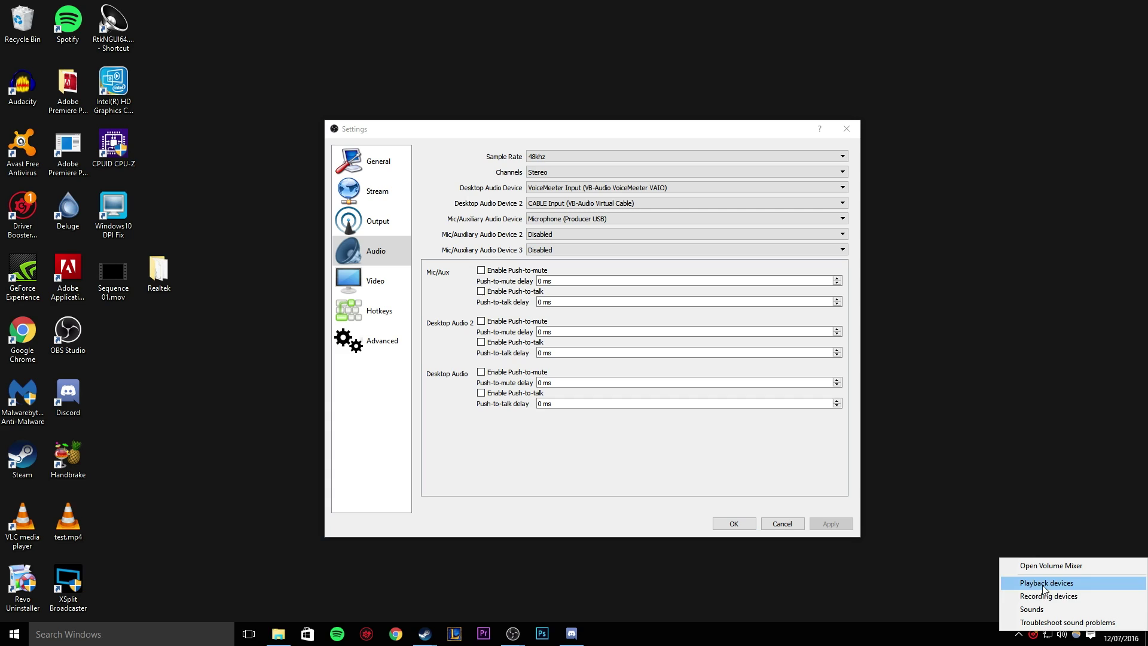
left_click(986, 472)
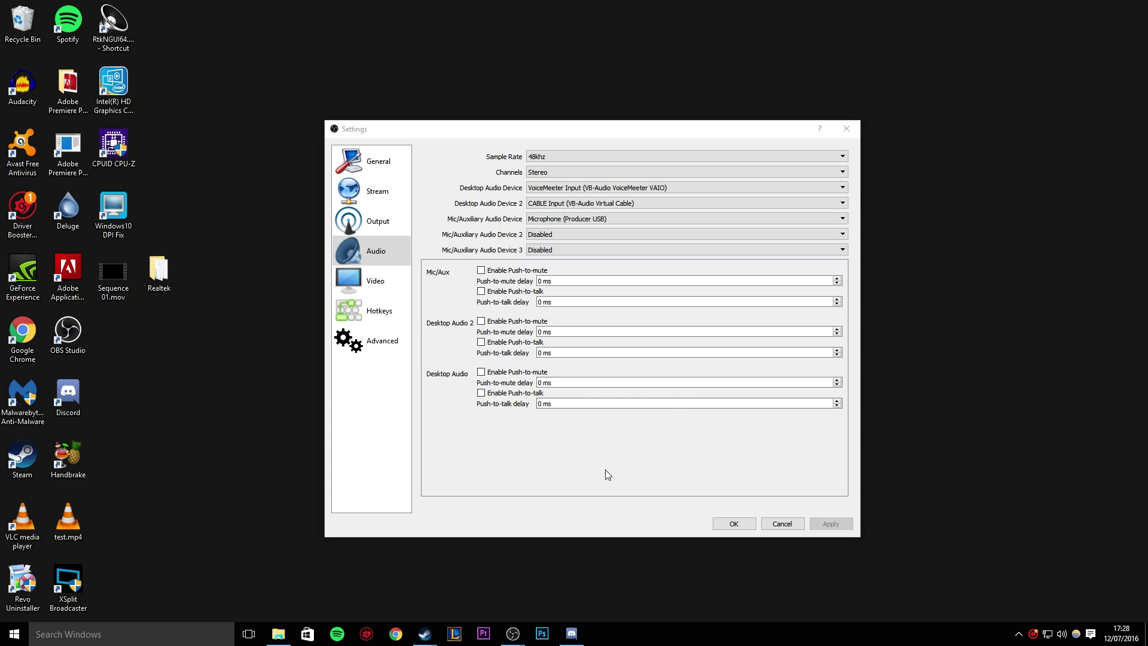
left_click(581, 158)
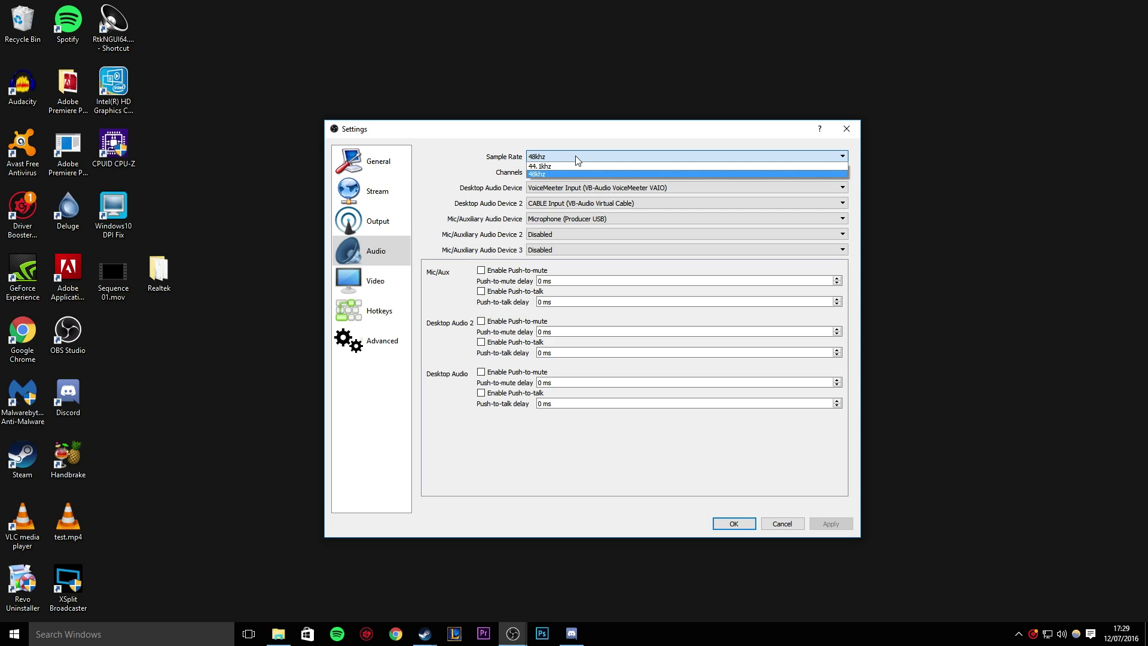
left_click(576, 156)
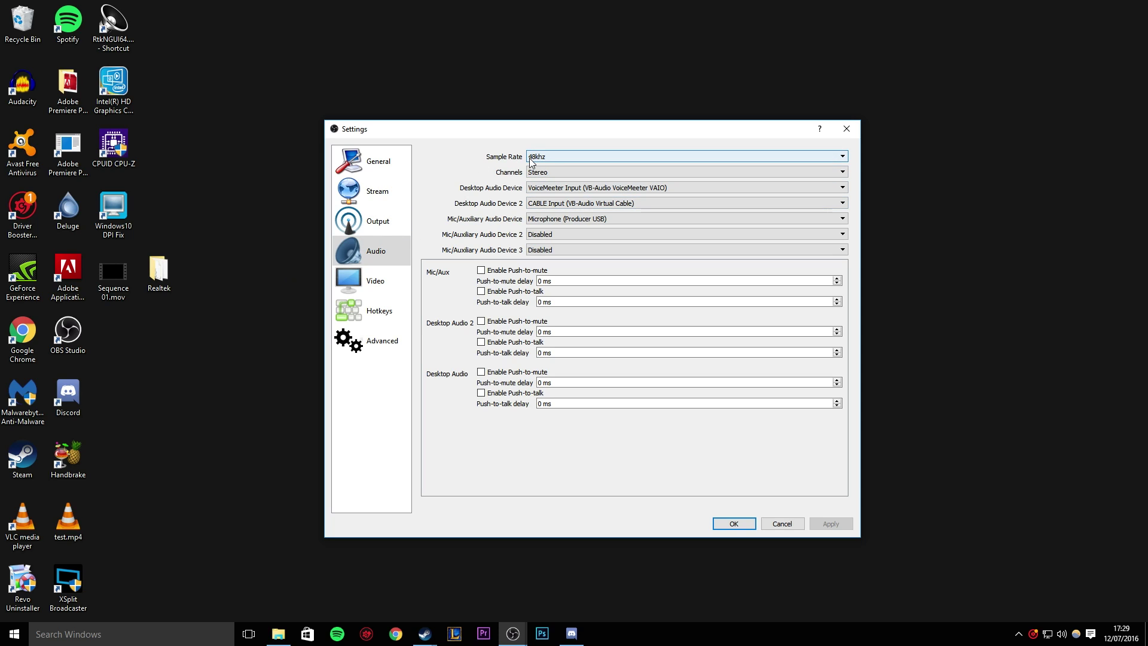
left_click(561, 173)
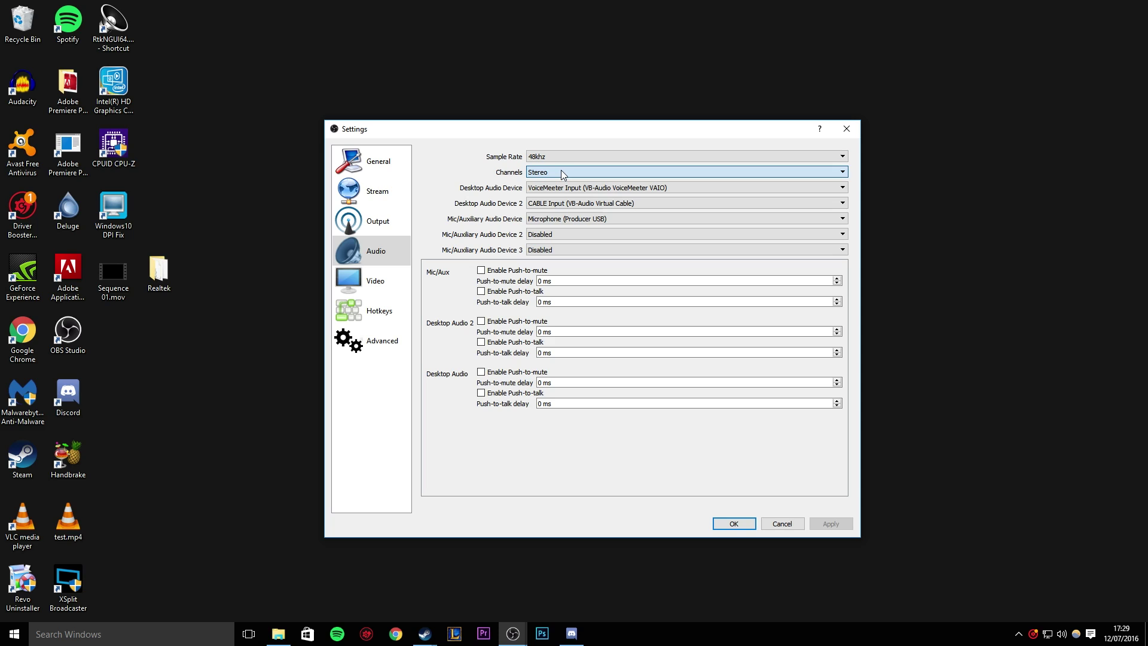
left_click(552, 172)
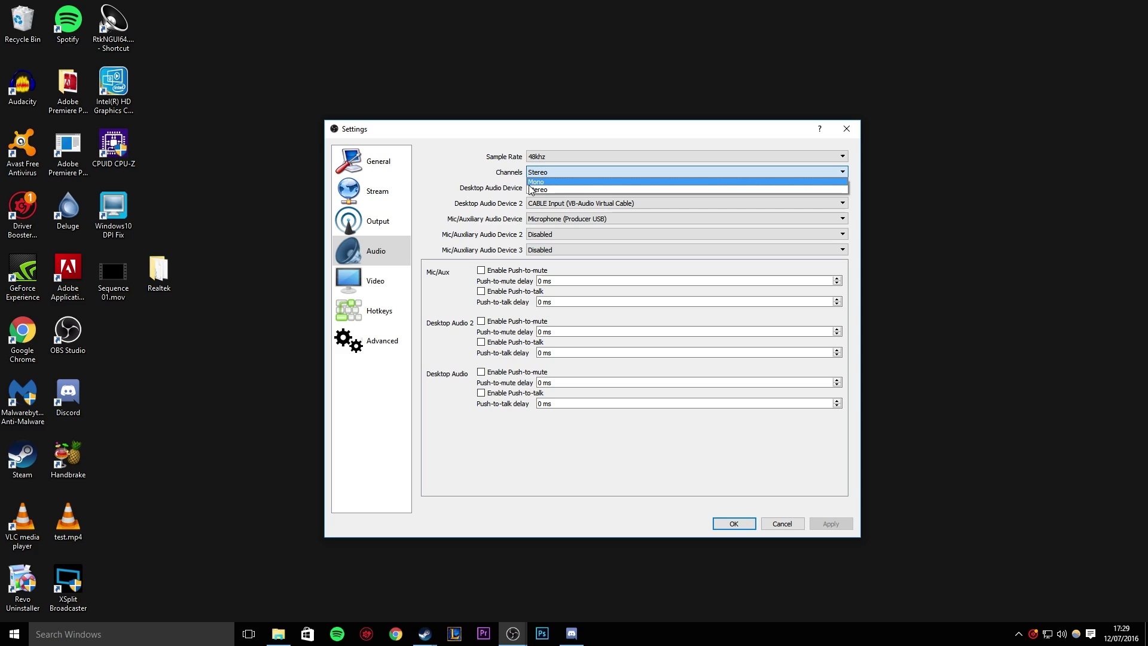
left_click(532, 174)
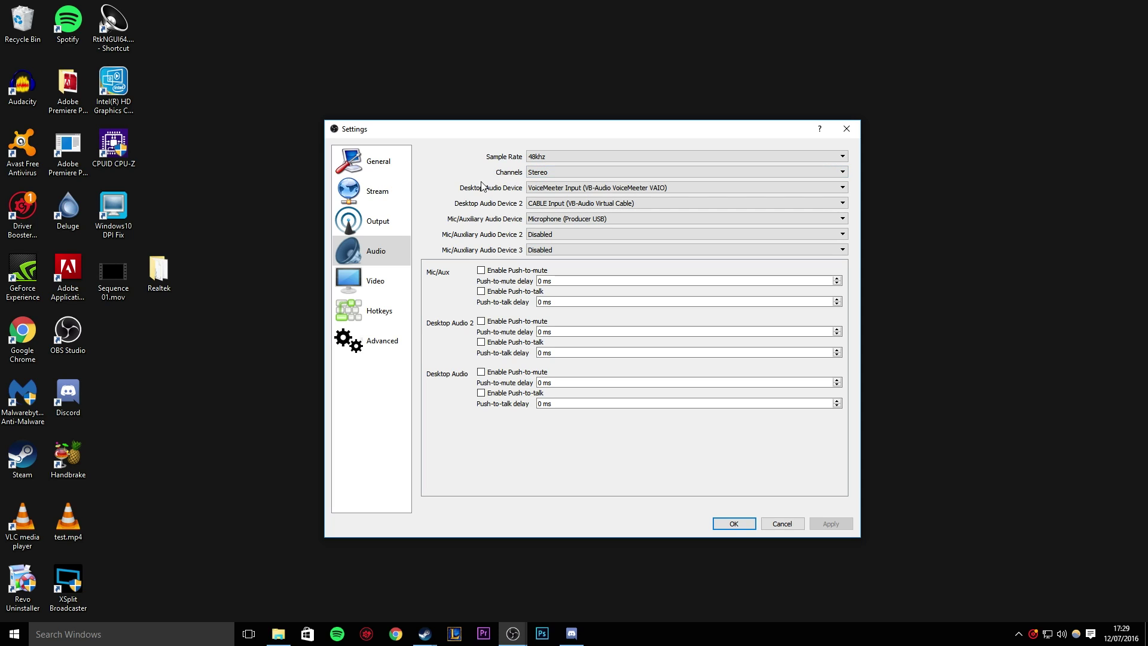
left_click(388, 285)
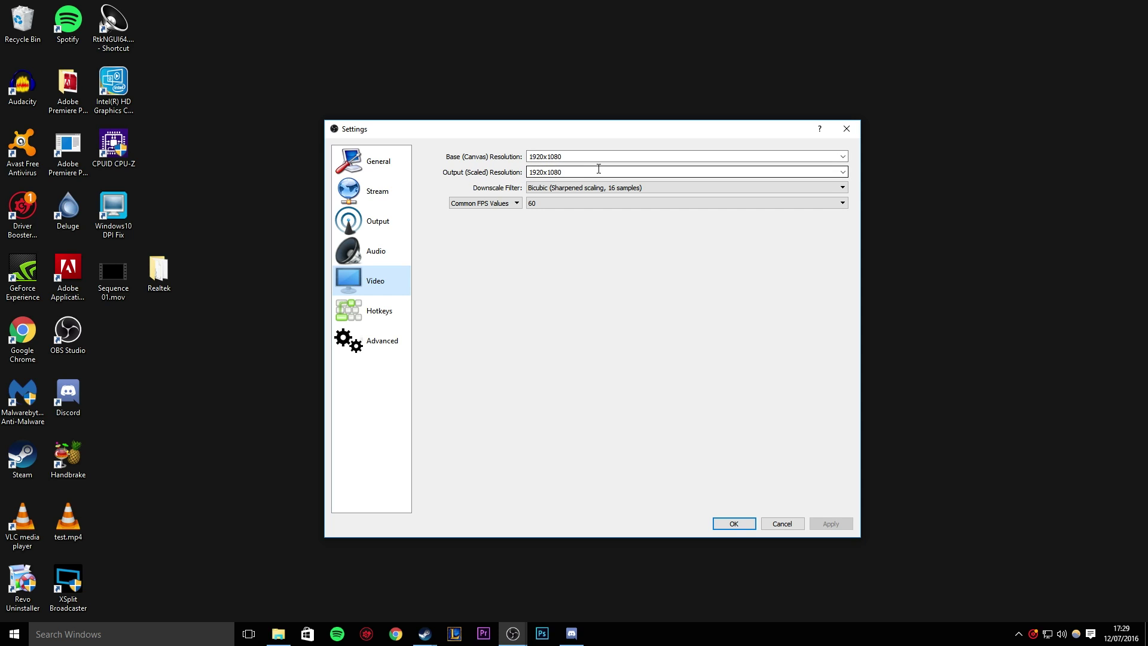
left_click(842, 172)
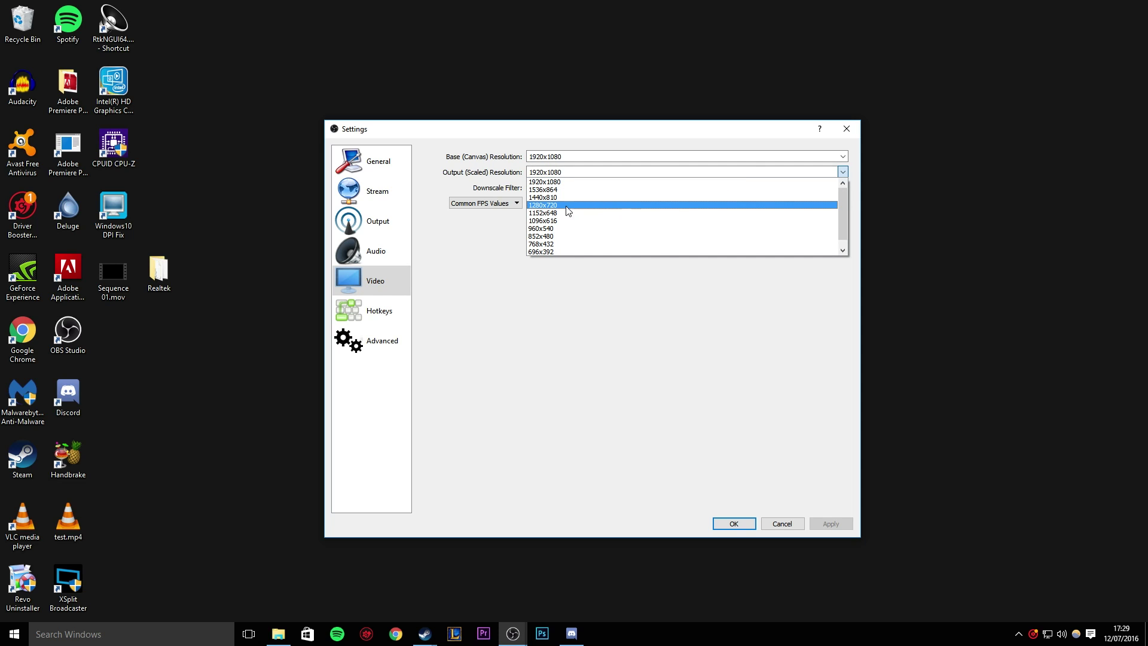
Keep the 1920x1080 output resolution and the Bicubic downscale filter
left_click(839, 173)
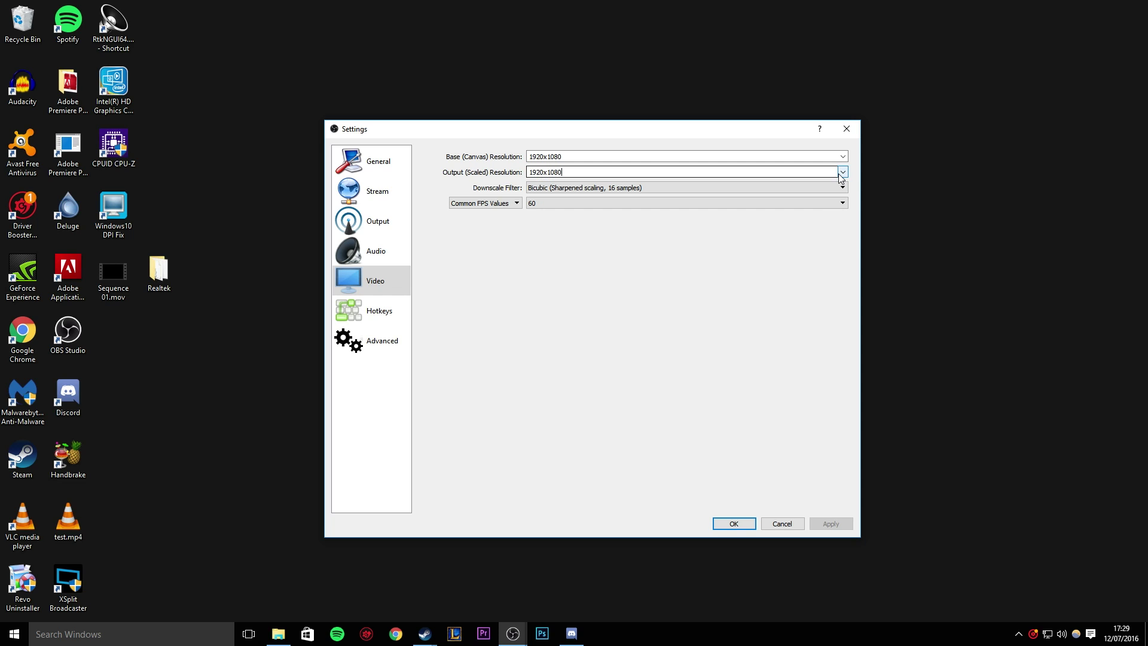
left_click(613, 189)
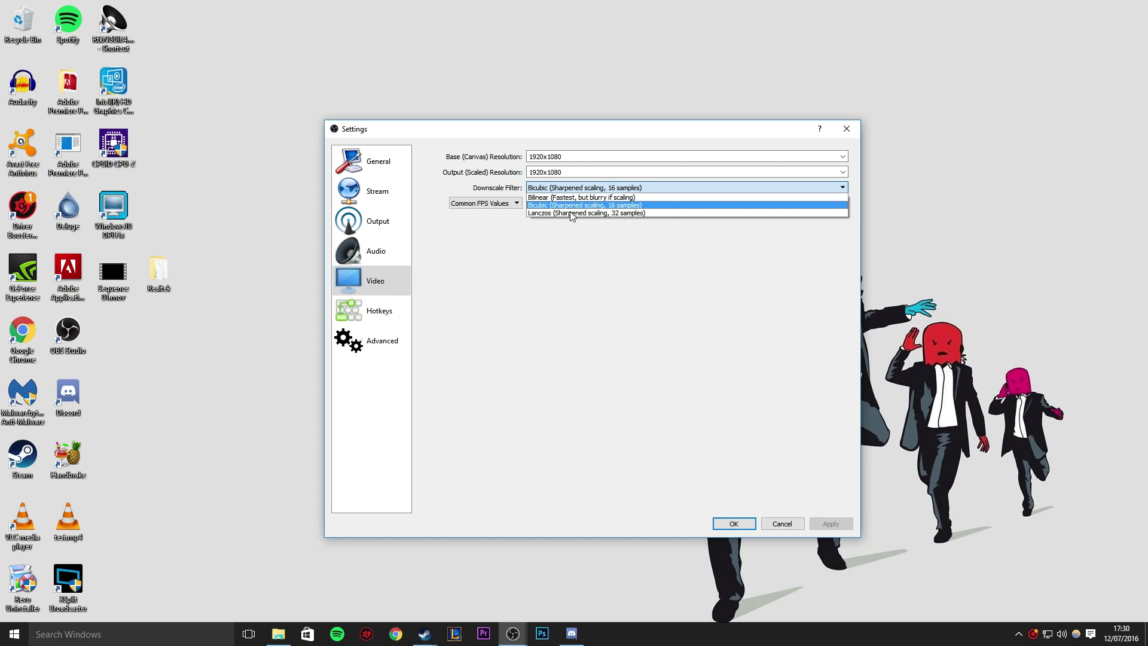
left_click(545, 190)
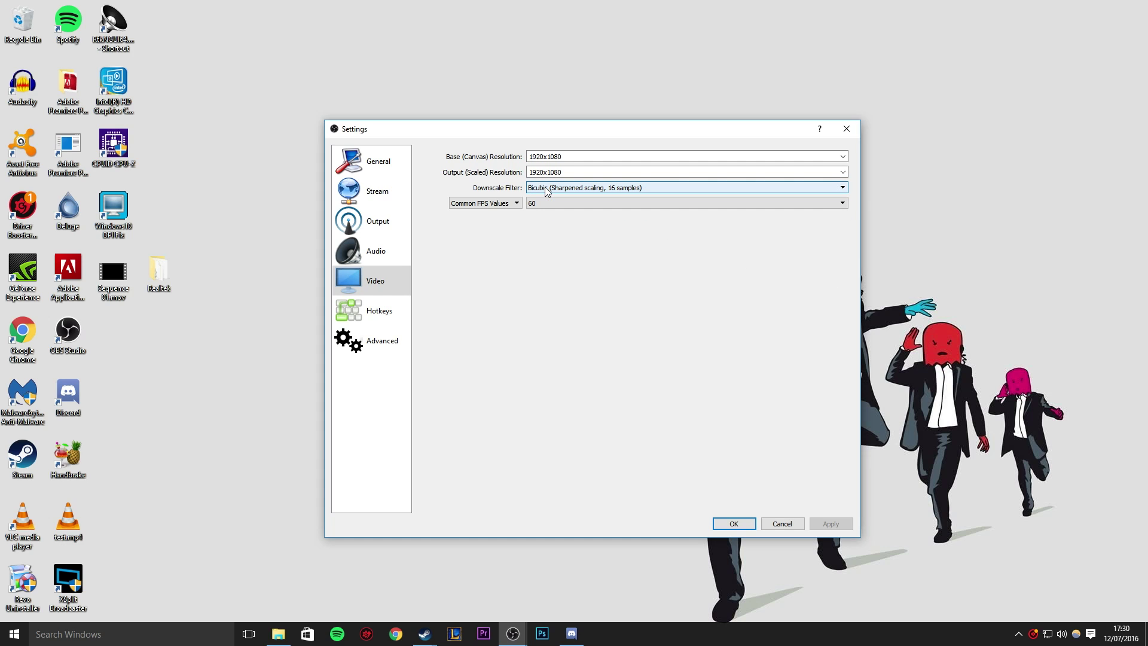
Keep the frame rate at 60 FPS and show the Hotkeys page
left_click(551, 205)
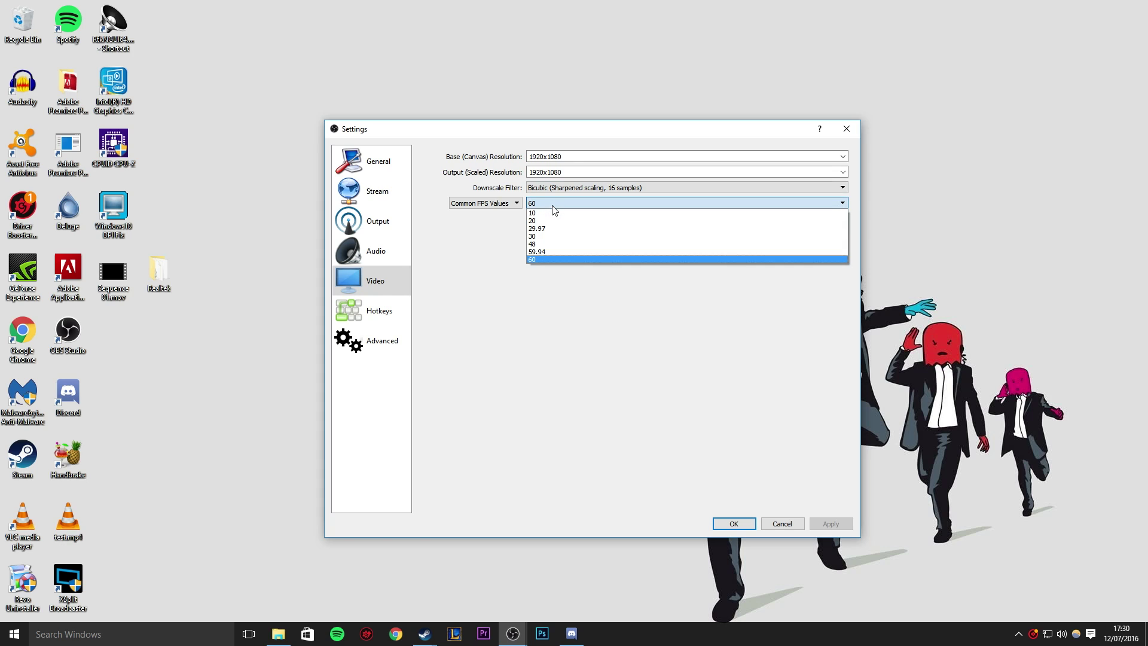
left_click(486, 203)
left_click(502, 206)
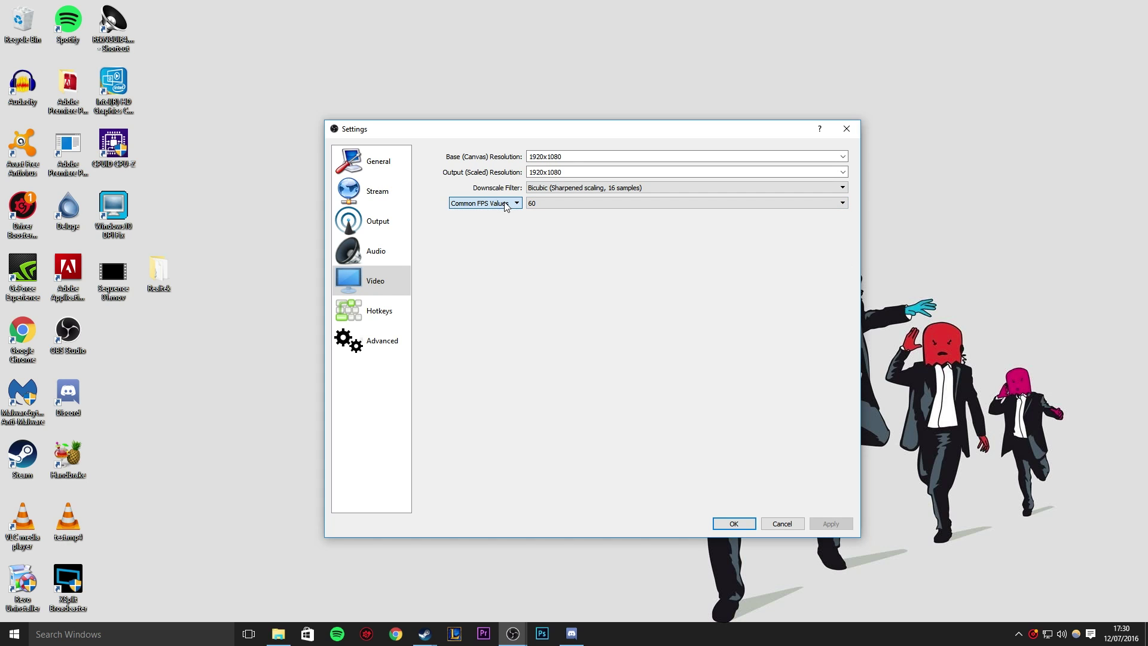
left_click(561, 204)
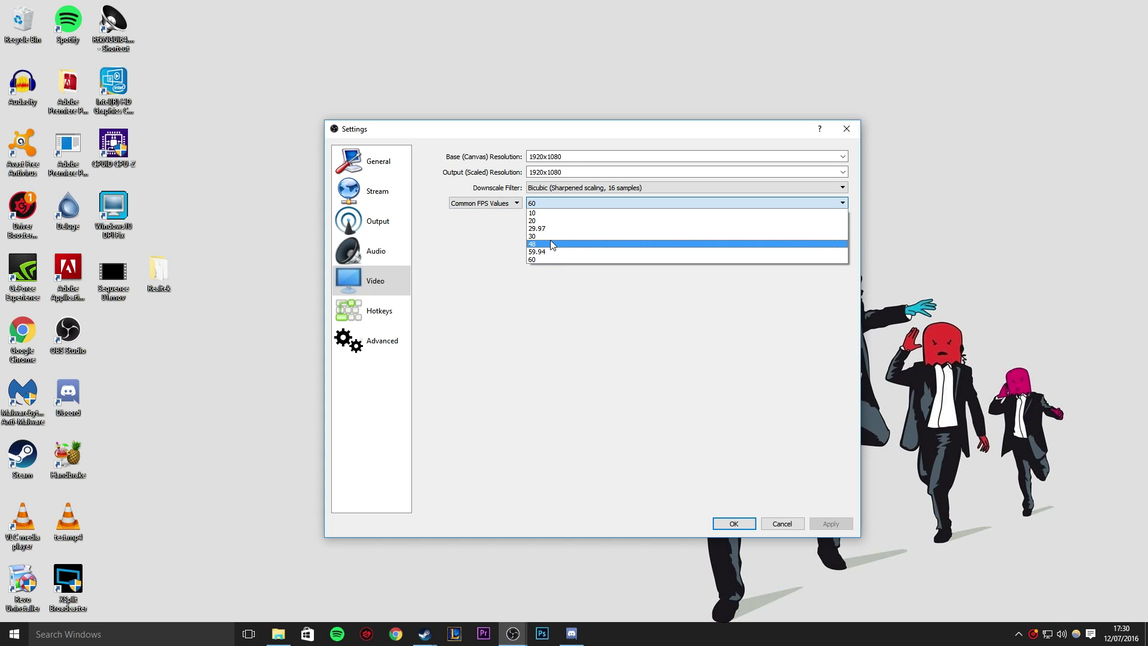
left_click(548, 260)
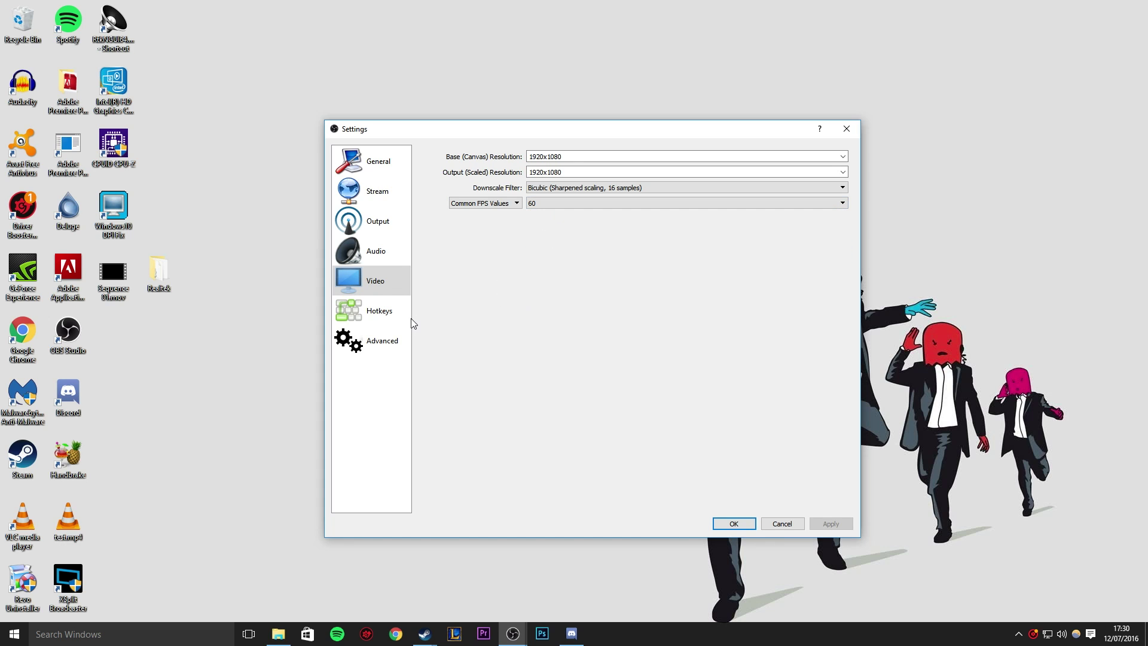
left_click(375, 315)
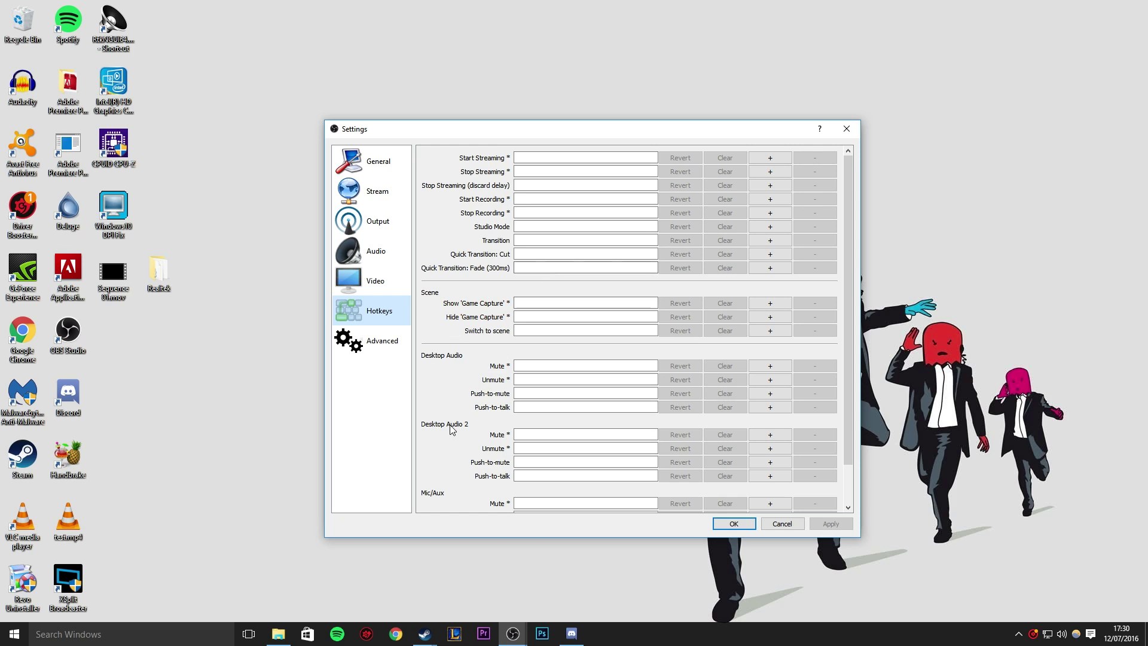
Scroll through the unassigned Hotkeys list
scroll(443, 448, "down", 2)
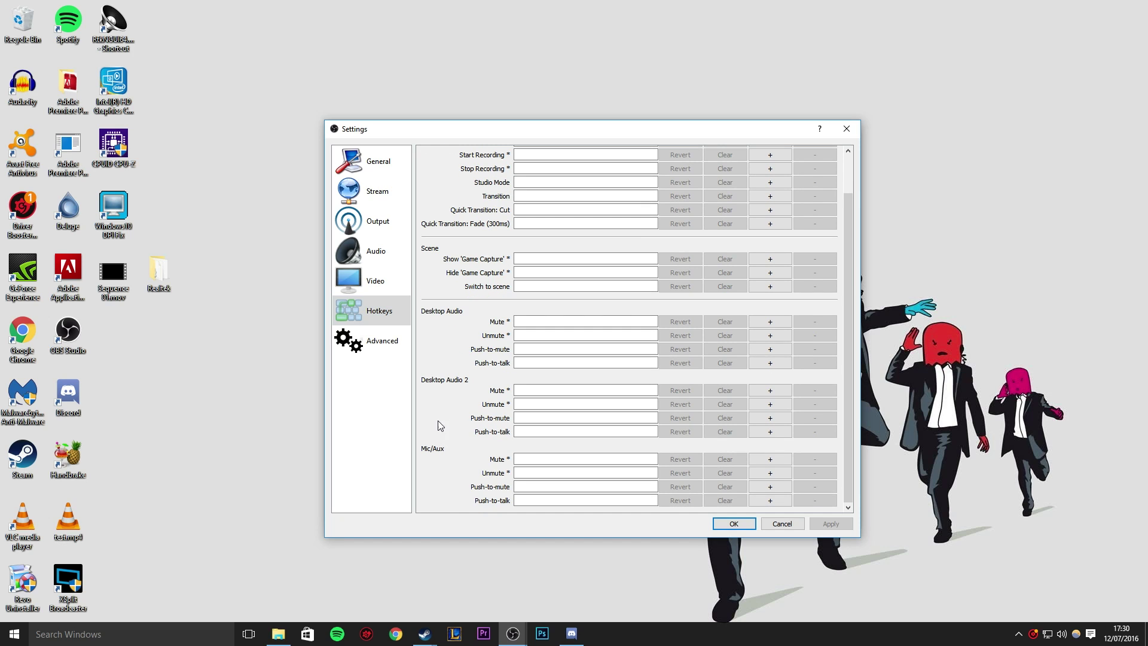
scroll(435, 389, "up", 5)
left_click(366, 344)
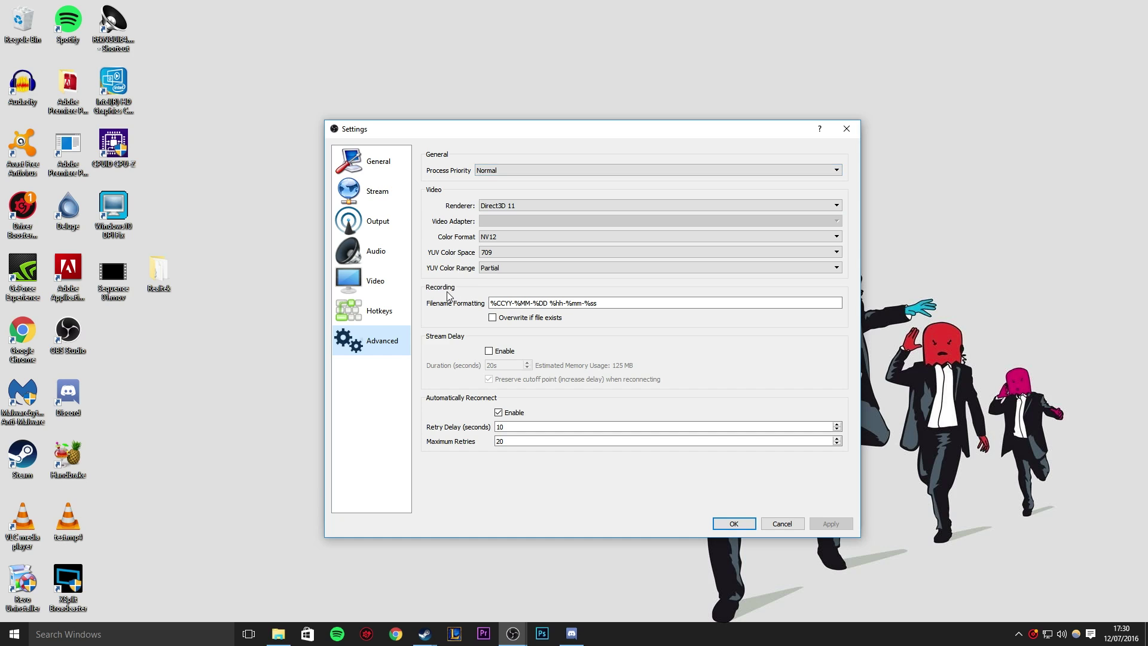
left_click(543, 173)
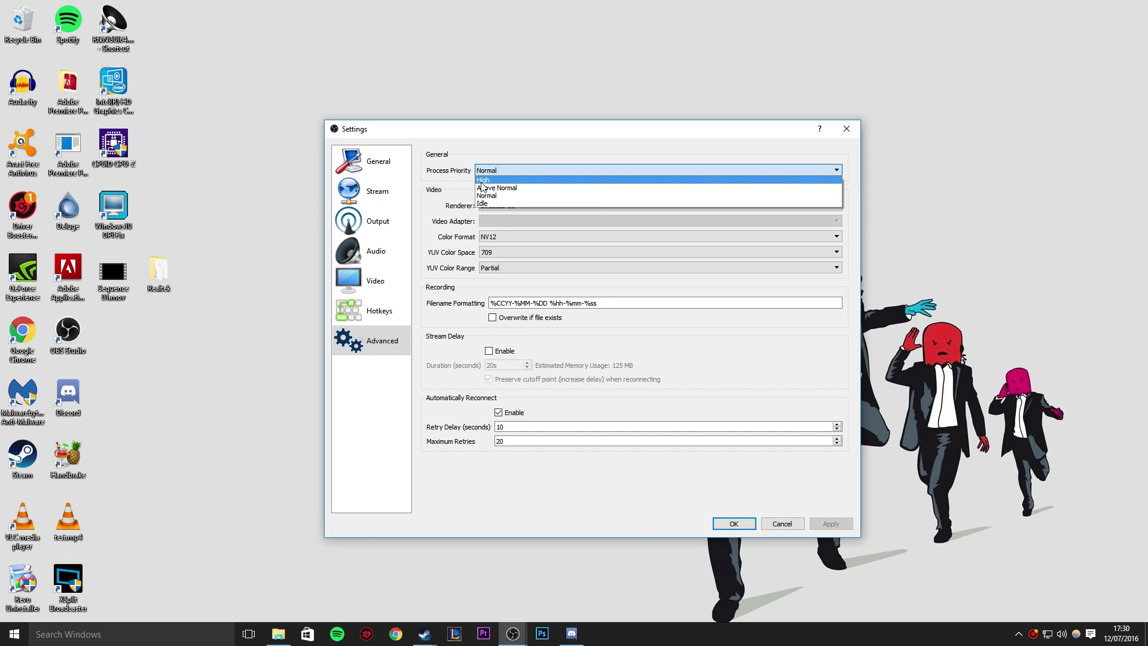
left_click(500, 171)
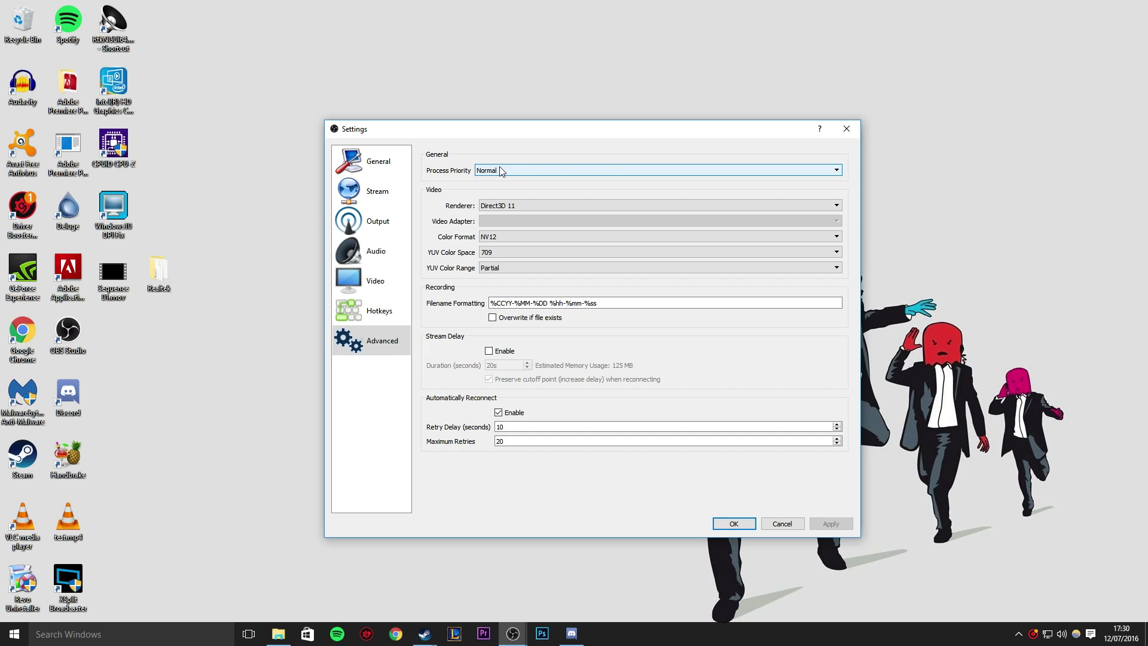
left_click(498, 206)
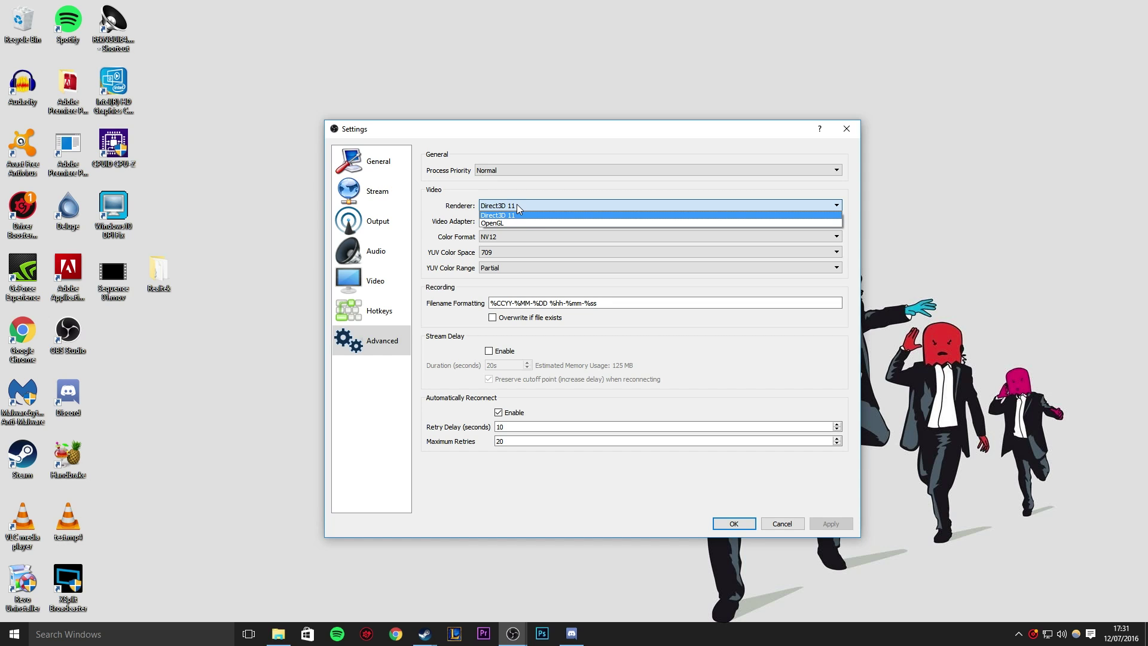
left_click(515, 204)
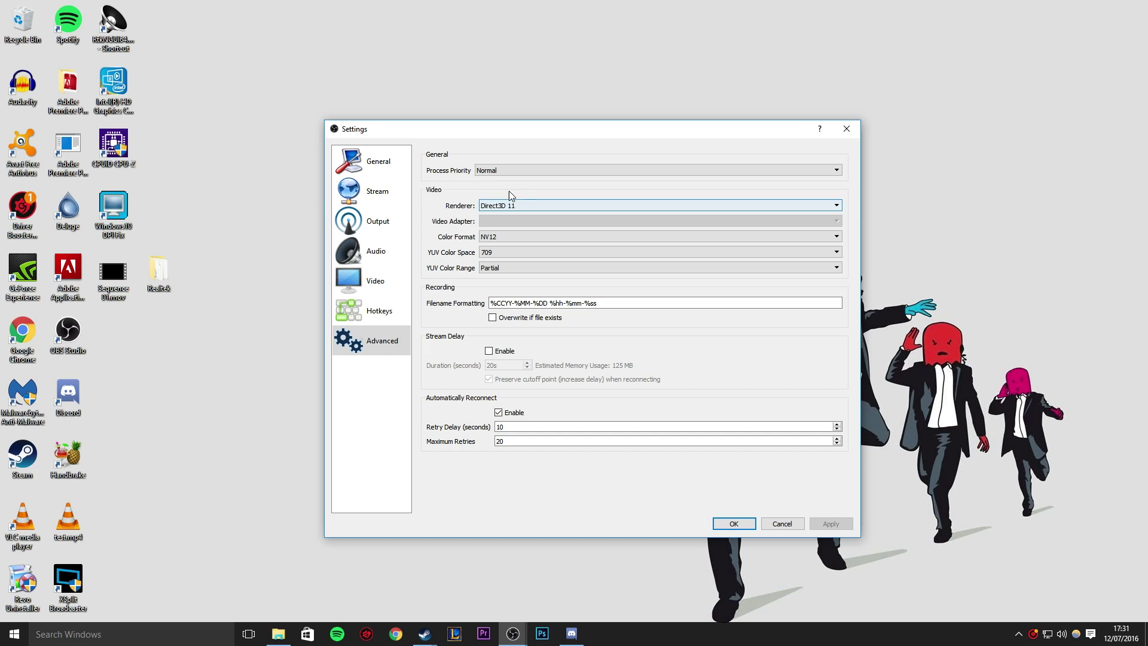
left_click(519, 238)
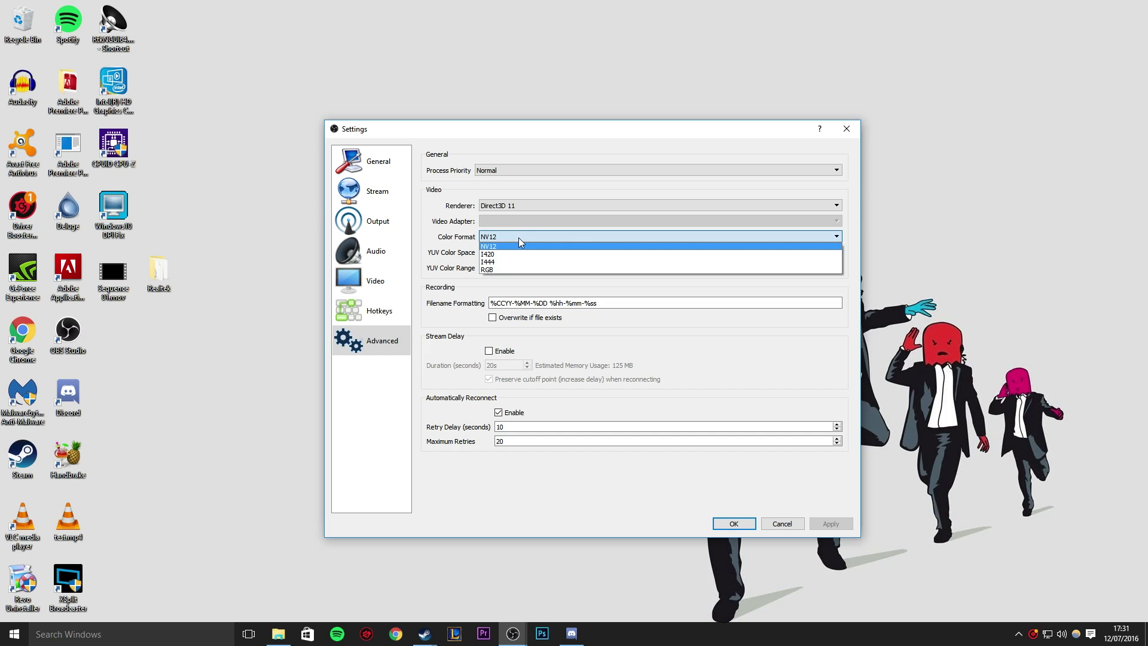
left_click(505, 238)
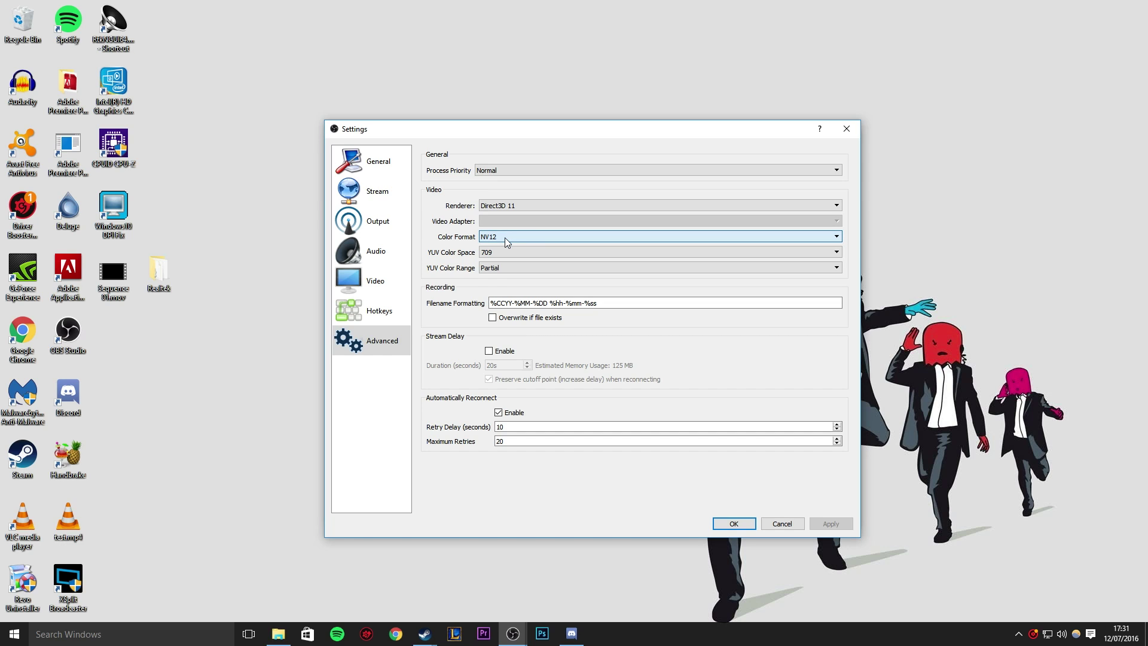
left_click(504, 238)
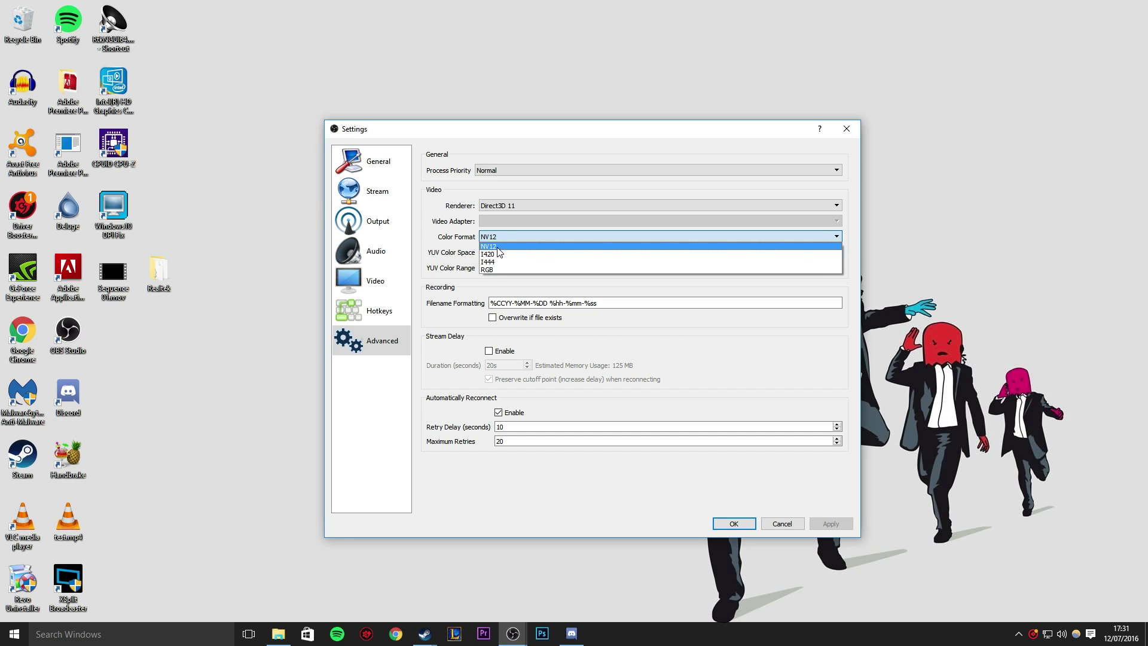
left_click(501, 233)
left_click(501, 233)
left_click(492, 237)
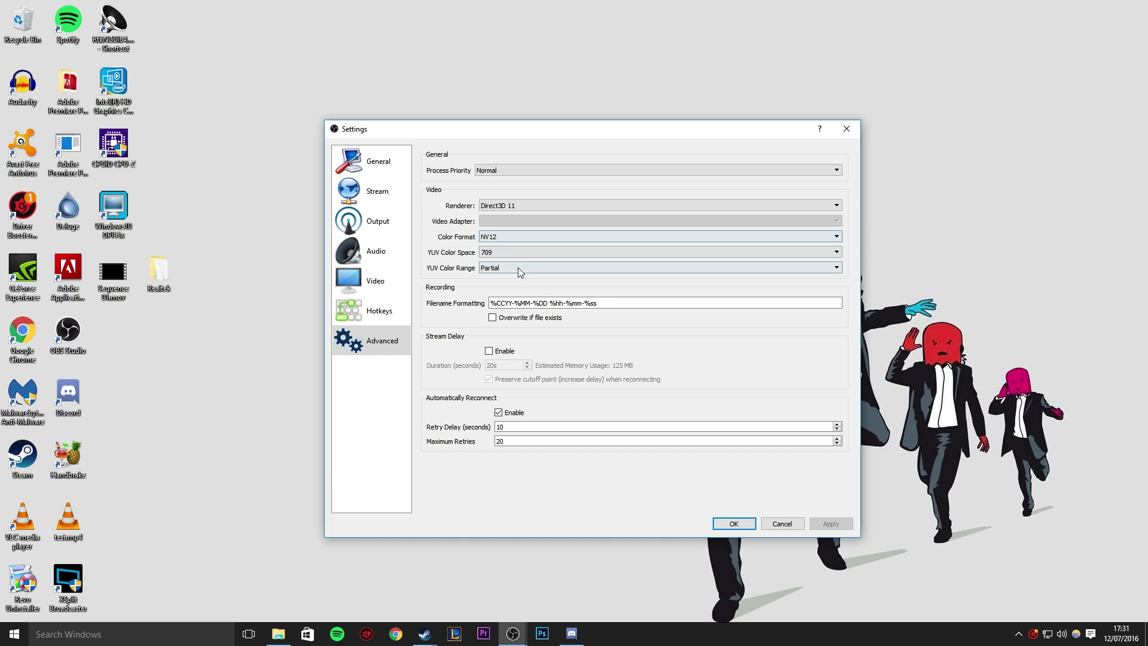
left_click(522, 252)
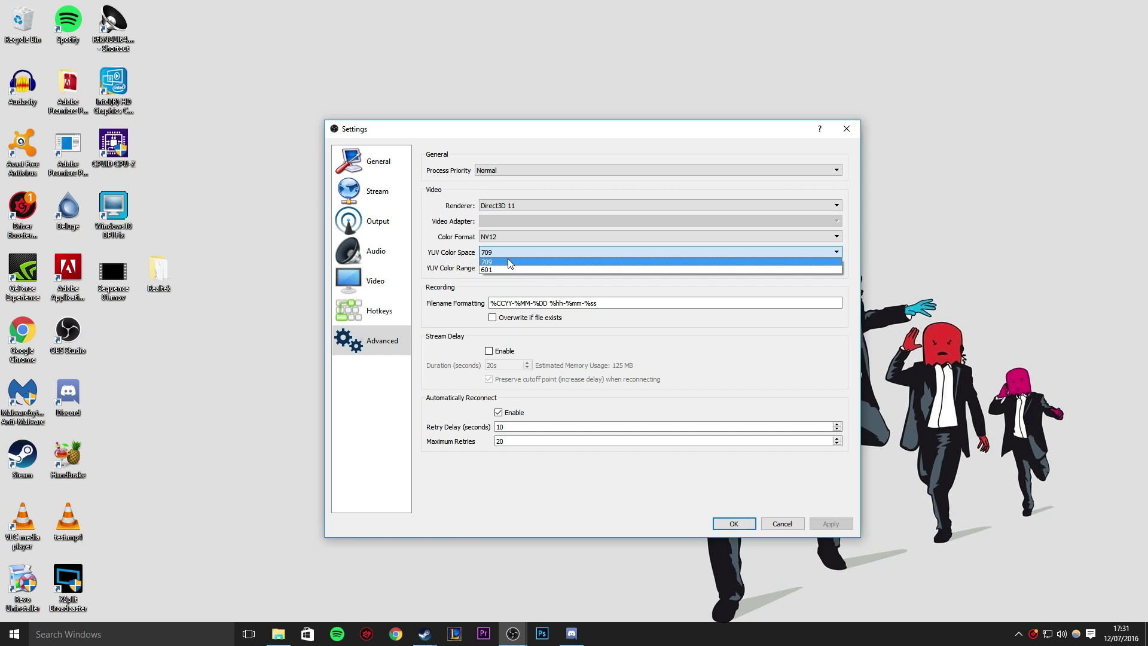
left_click(503, 258)
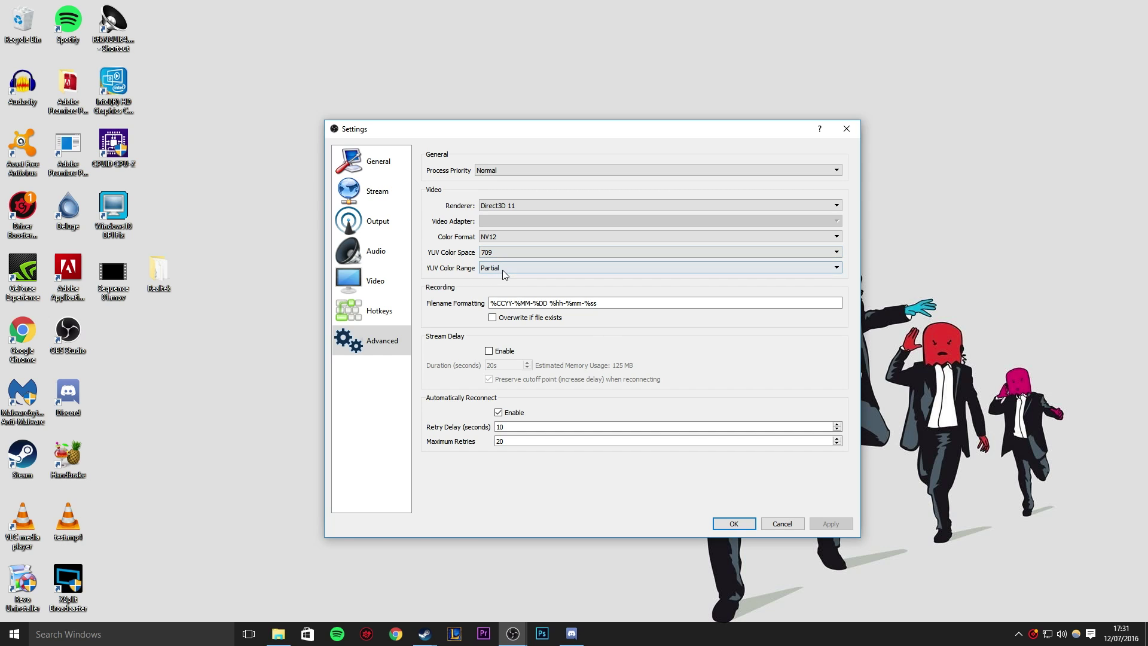
left_click(503, 270)
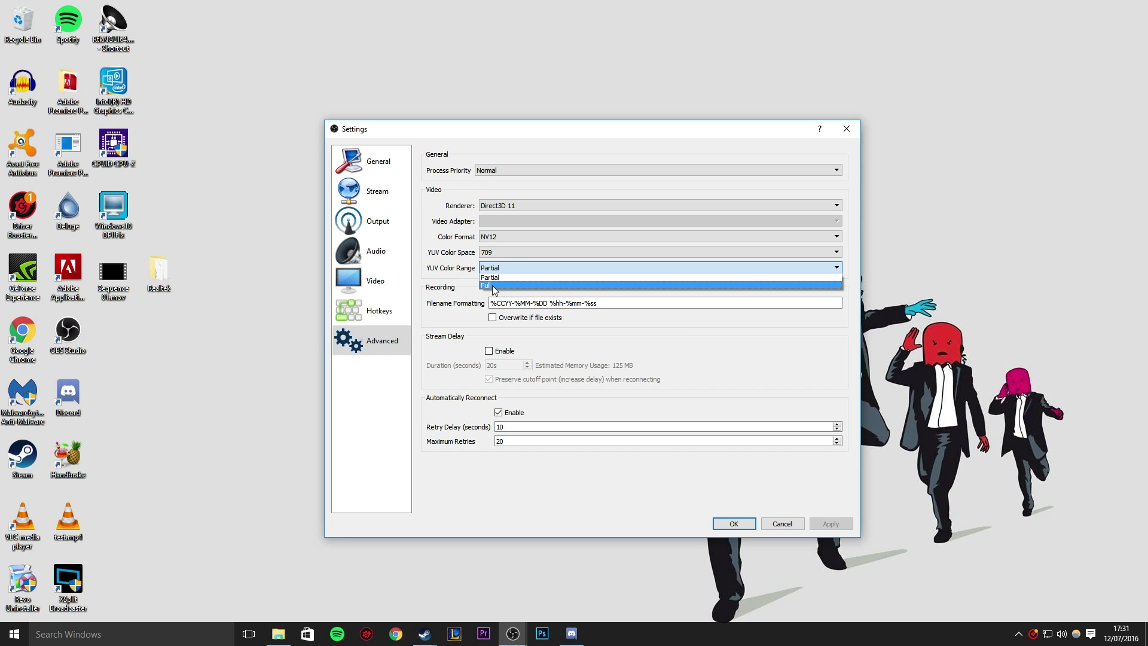
left_click(494, 271)
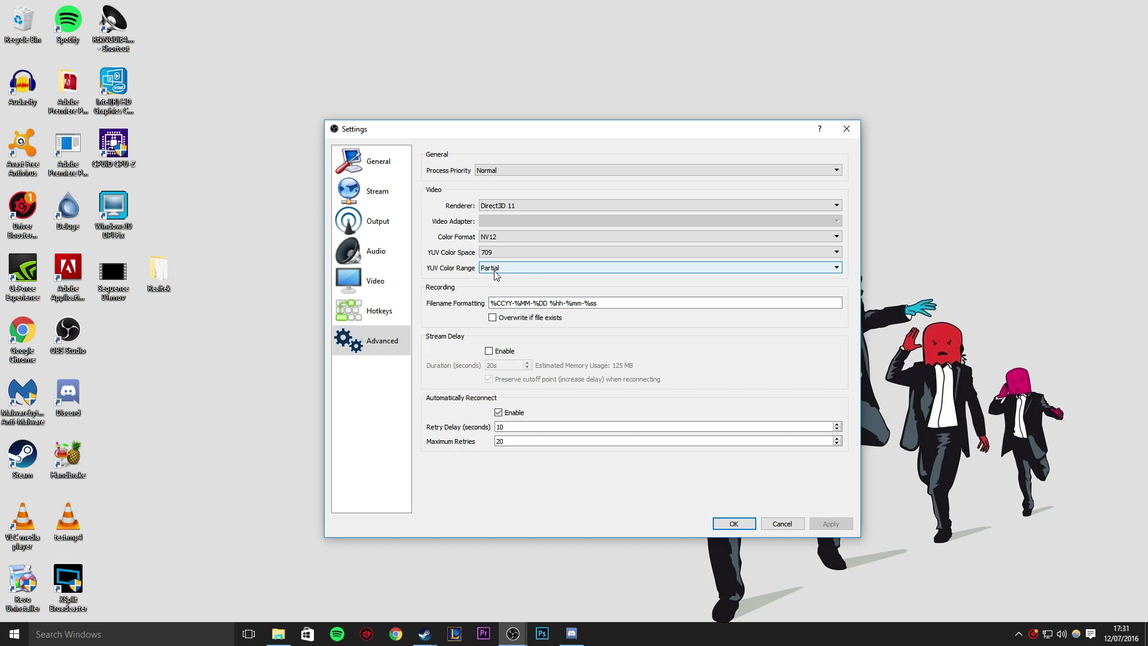
left_click(508, 250)
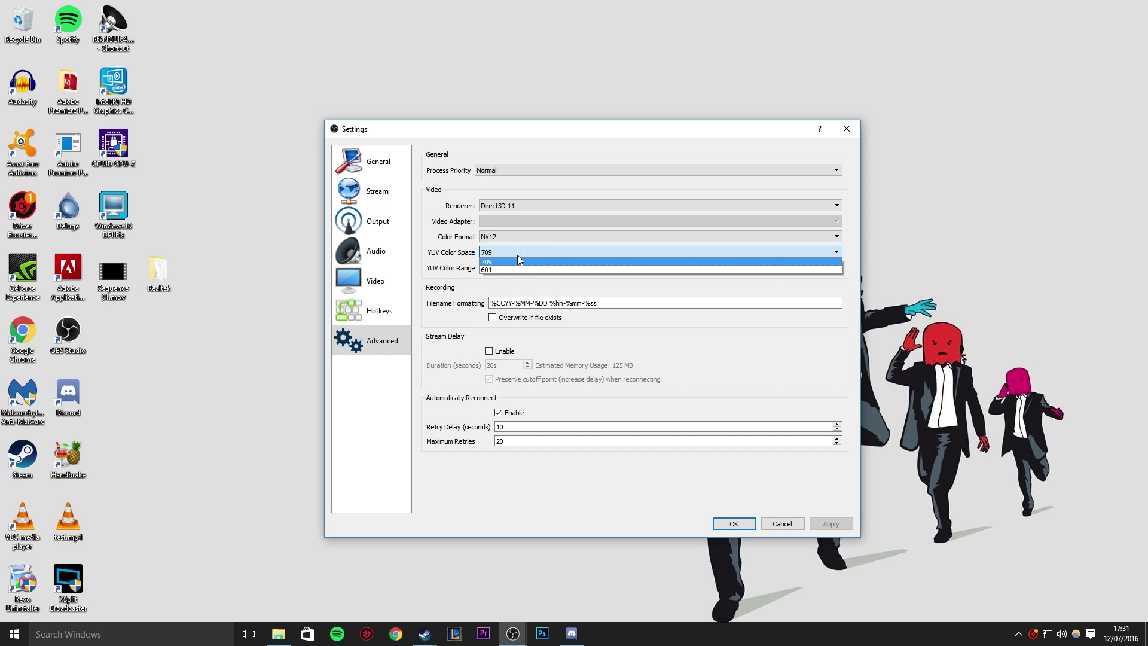
left_click(515, 262)
left_click(518, 268)
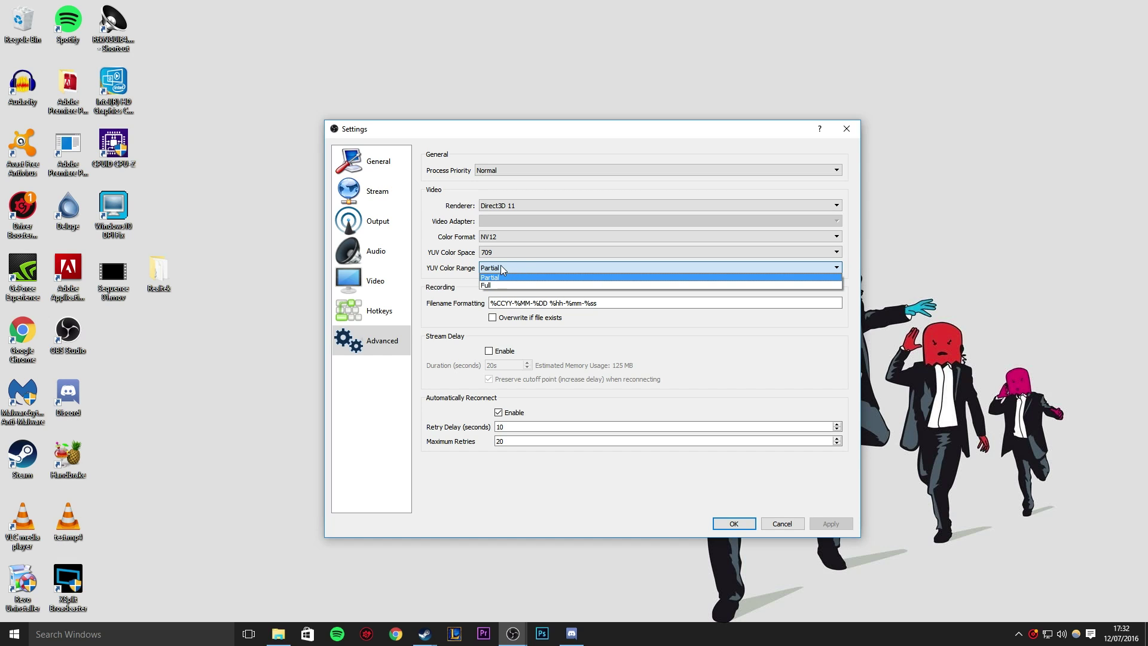
left_click(501, 266)
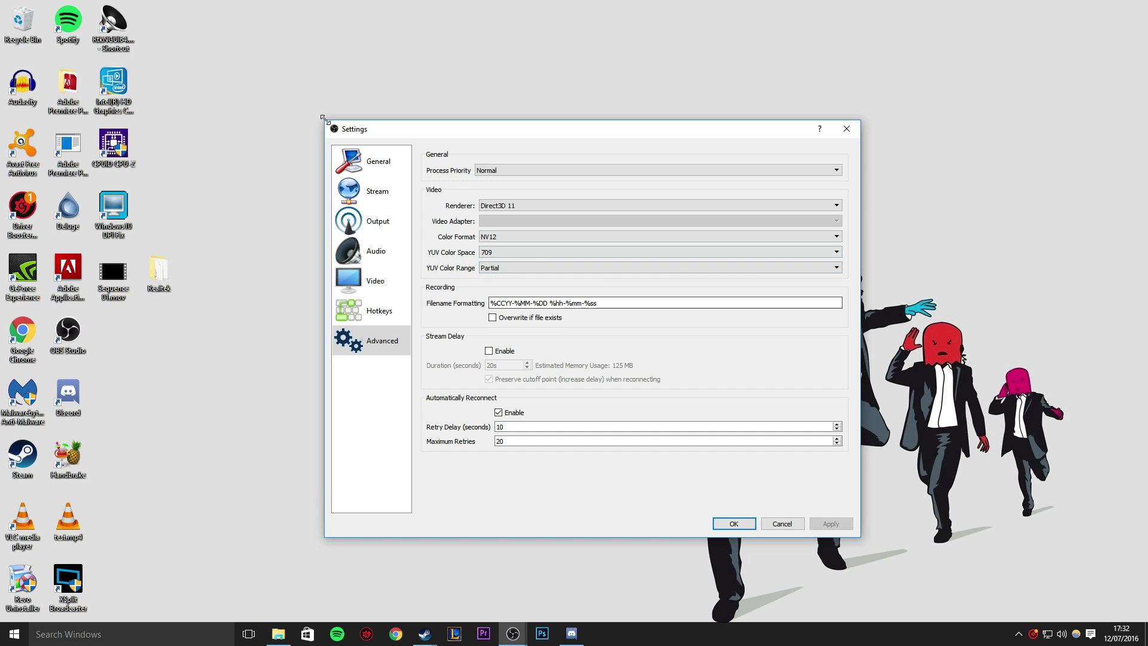
Save and close Settings, then add a new scene with the default name Scene 1
left_click(733, 524)
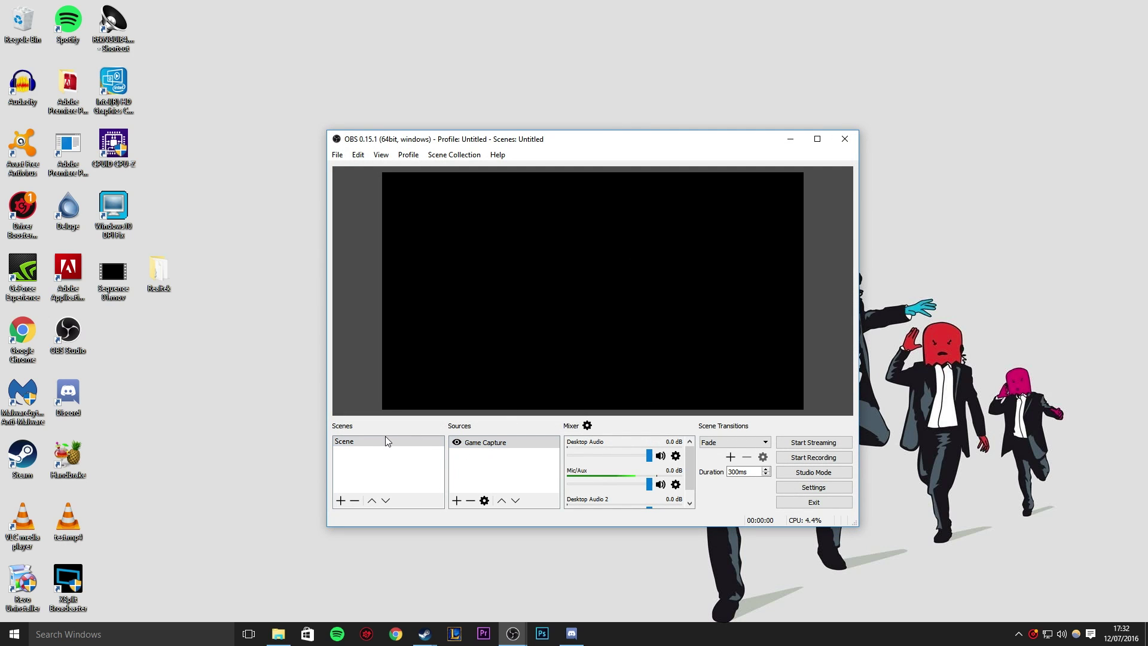
left_click(355, 450)
right_click(355, 460)
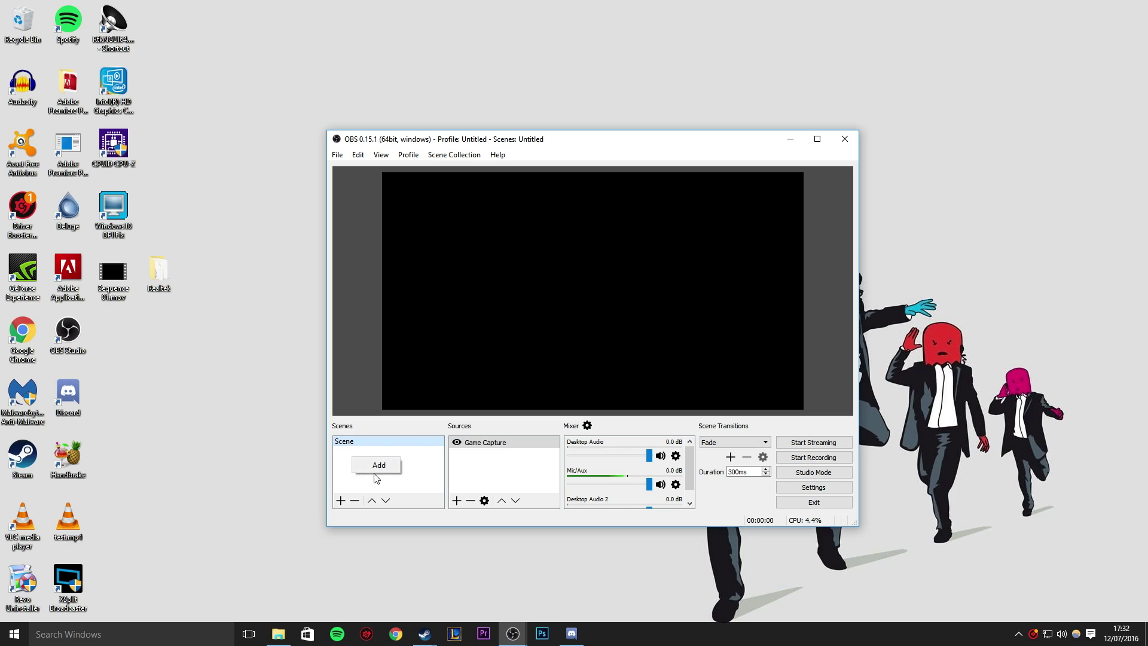
left_click(372, 469)
right_click(371, 467)
left_click(382, 475)
key("Return")
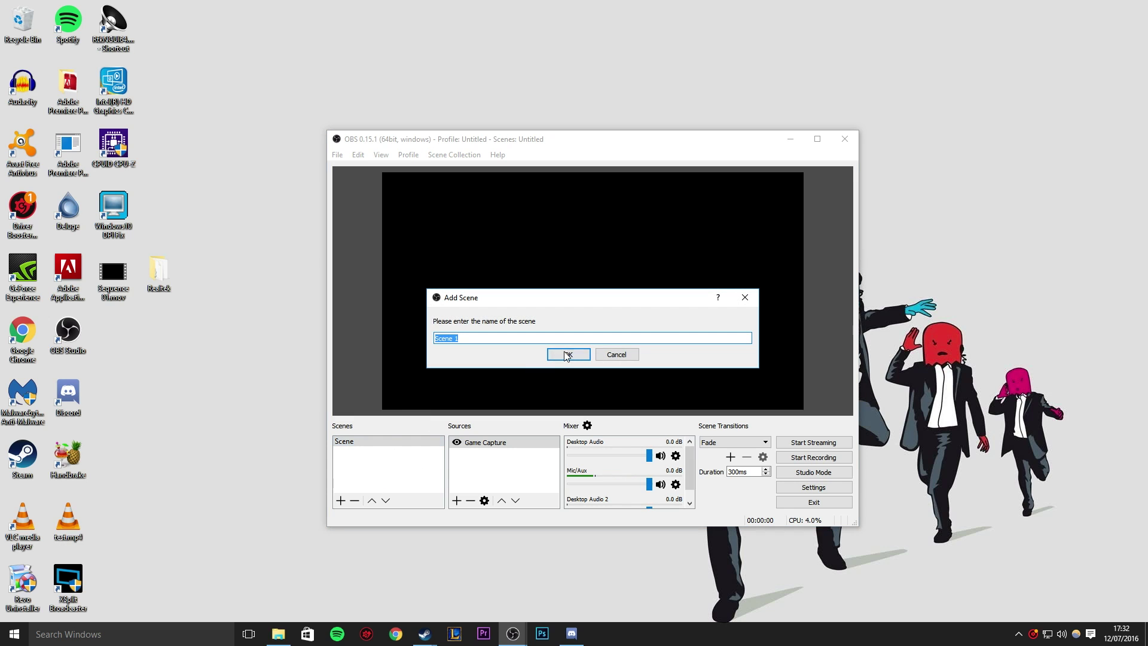
Bring up the list of source types for the empty Sources list
right_click(491, 450)
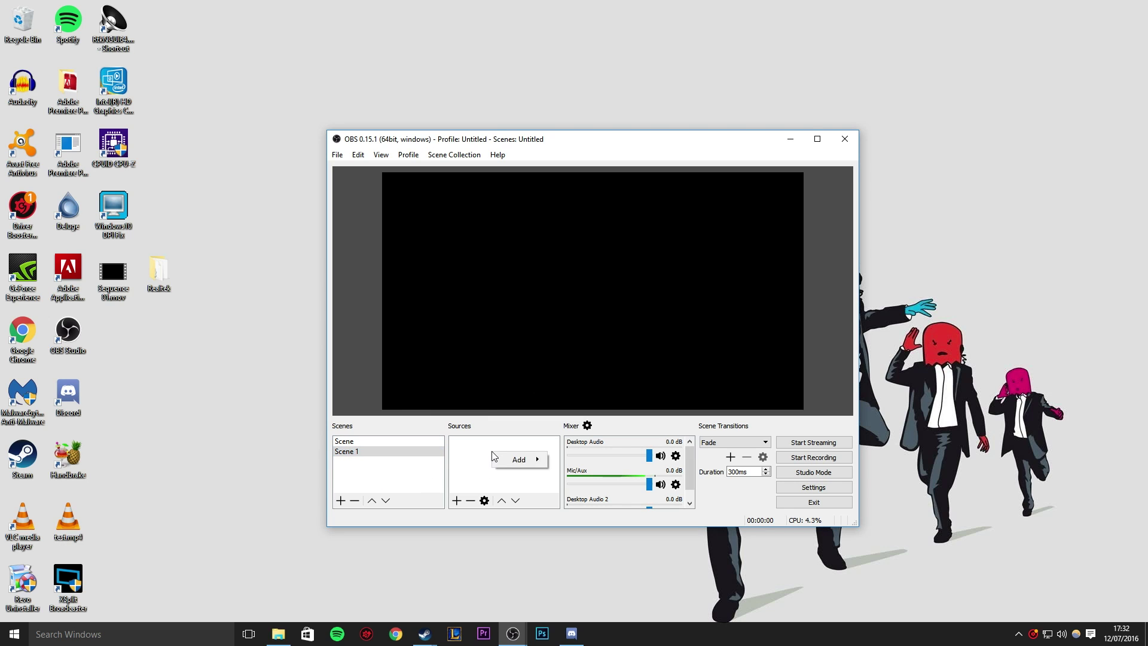
left_click(465, 449)
right_click(489, 446)
mouse_move(500, 454)
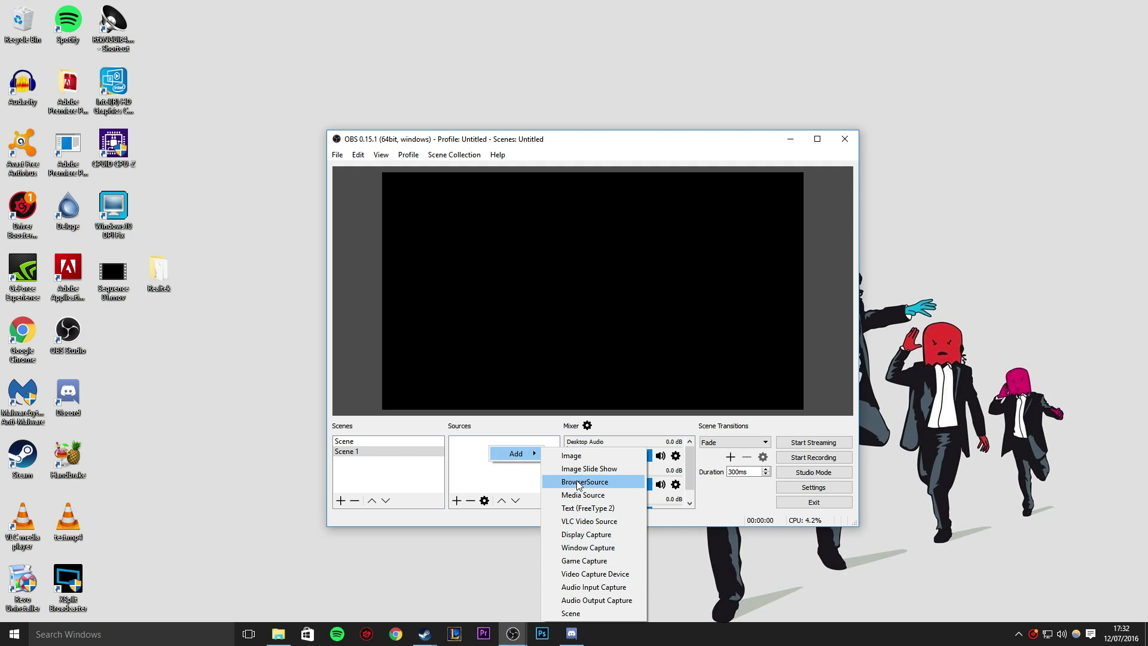
Create Game Capture 1, untick Capture any fullscreen application, check the Window list, then cancel properties
left_click(598, 560)
left_click(616, 417)
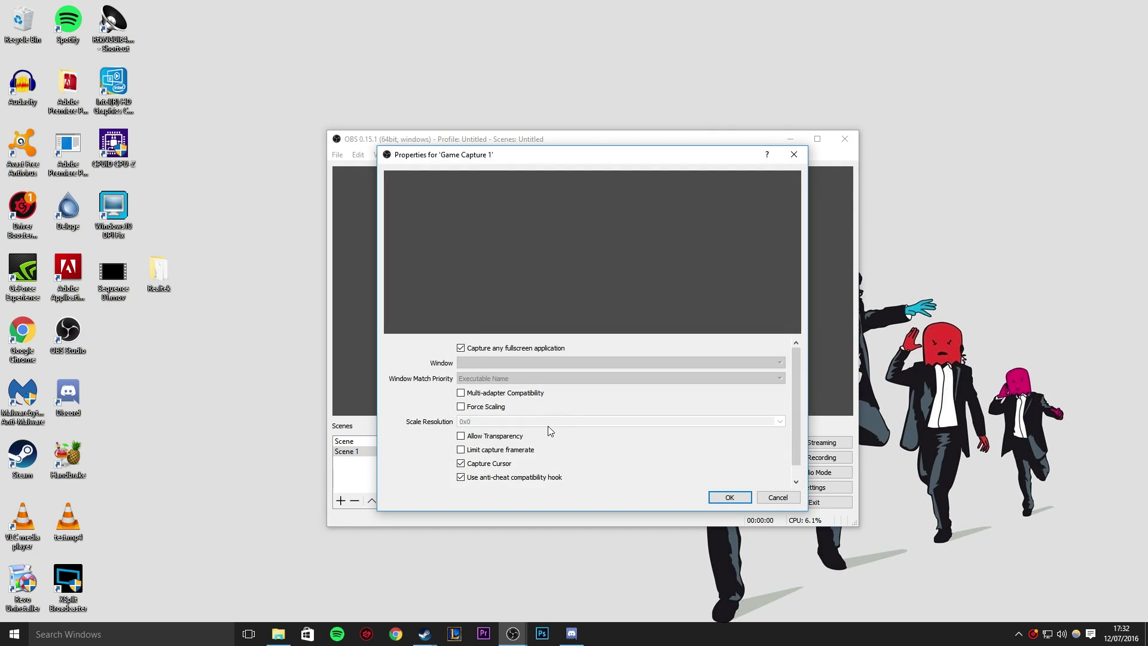
left_click(476, 350)
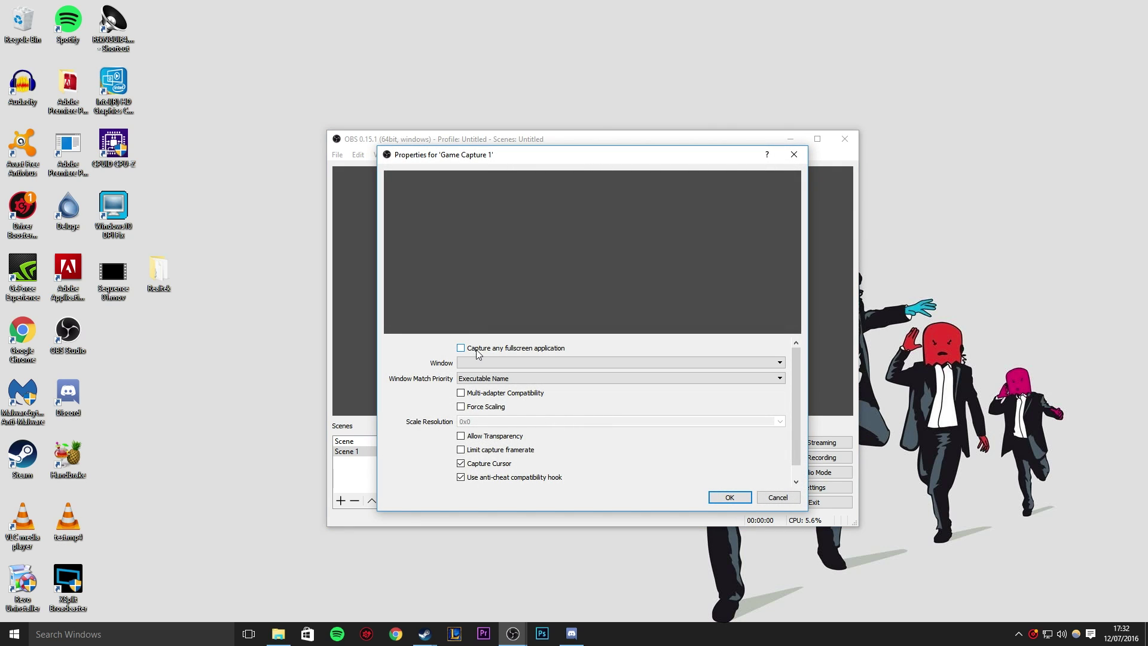
left_click(535, 362)
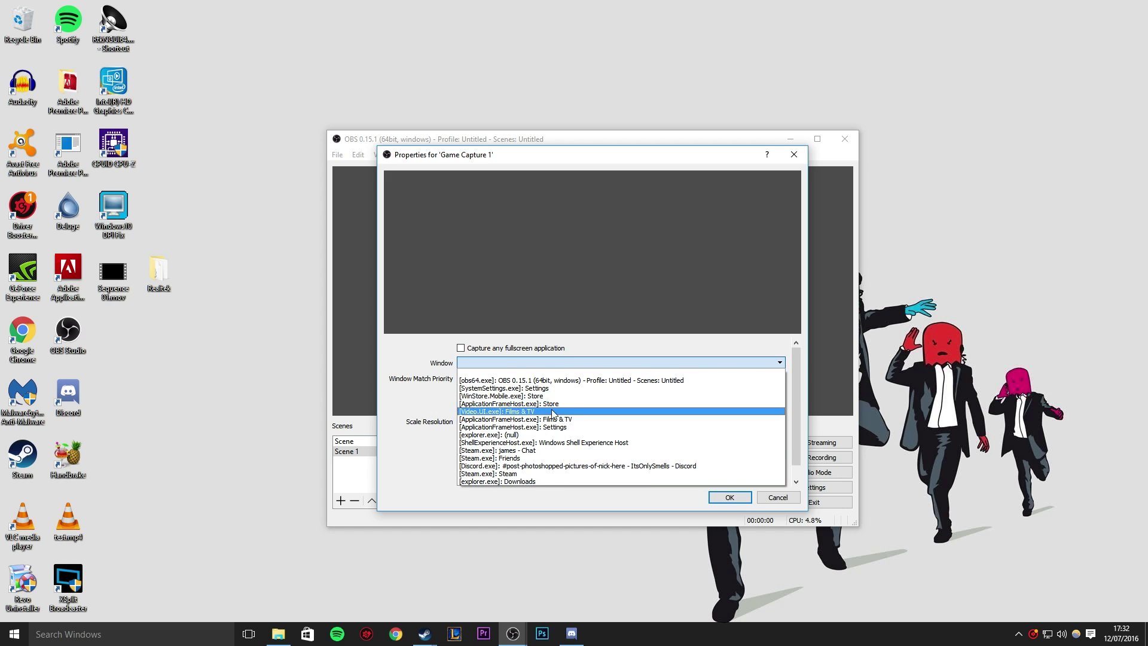
left_click(562, 362)
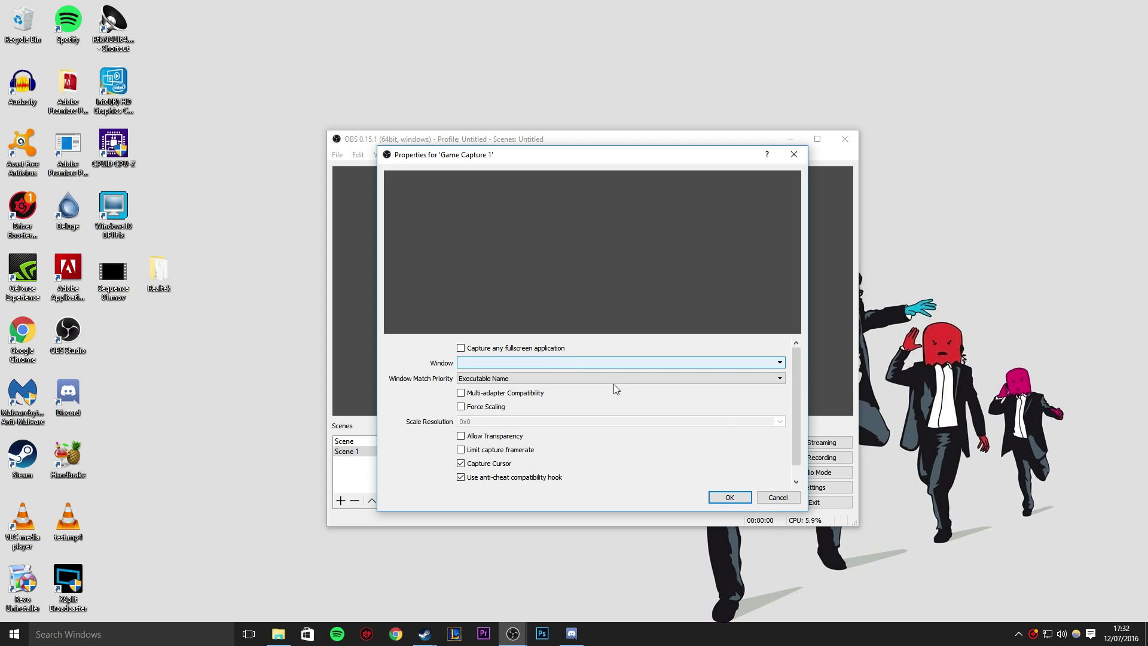
left_click(777, 497)
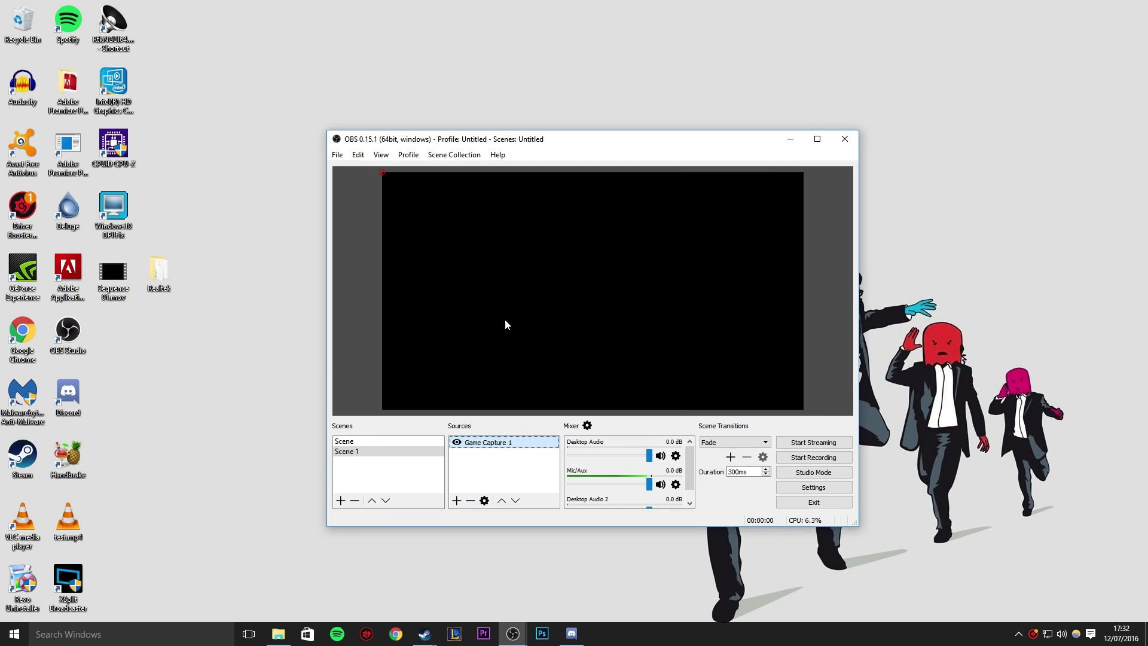